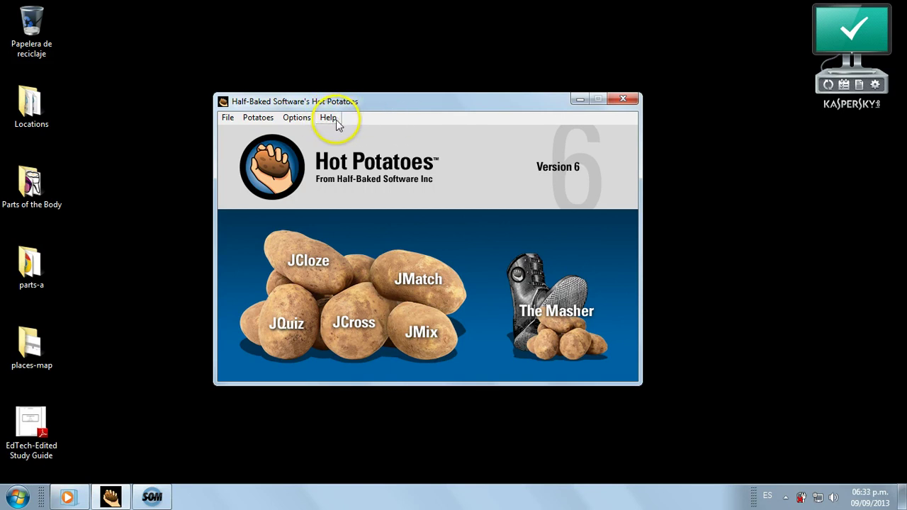
# Register Hot Potatoes with the prefilled user name as network administrator for all users of the machine
pyautogui.click(337, 124)
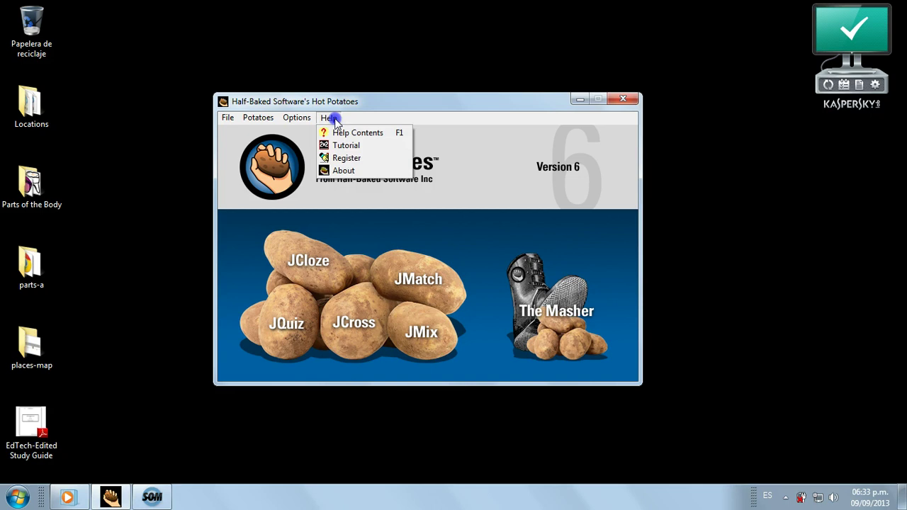
pyautogui.click(348, 159)
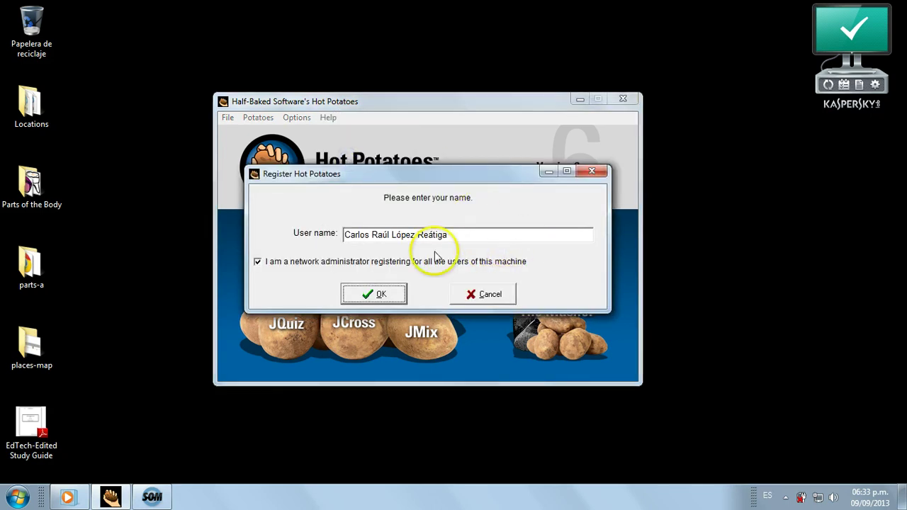
pyautogui.click(381, 296)
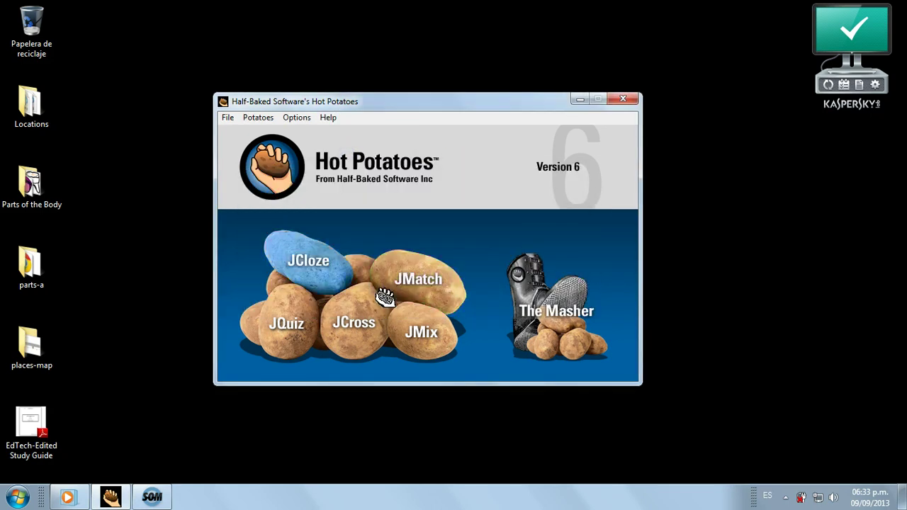
# Start a new fill-in-the-blanks exercise in JCloze
pyautogui.click(324, 270)
pyautogui.click(384, 259)
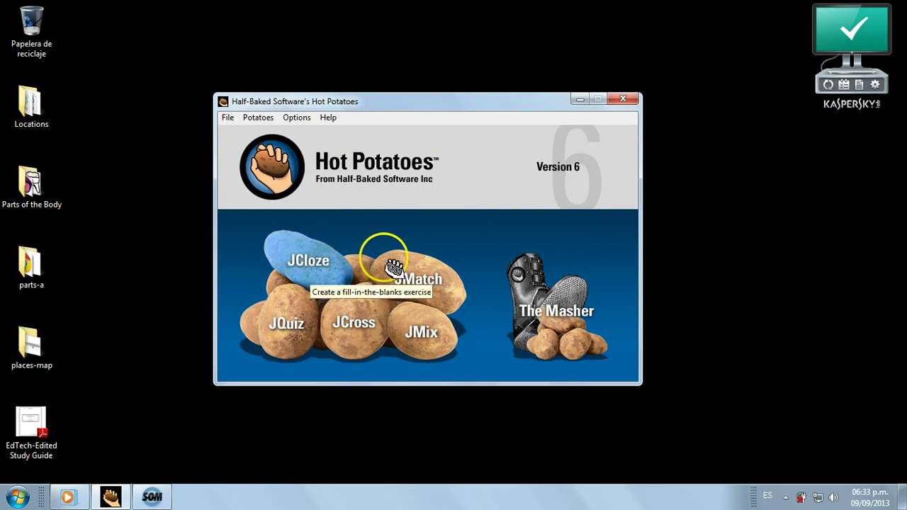
pyautogui.click(311, 265)
pyautogui.click(311, 263)
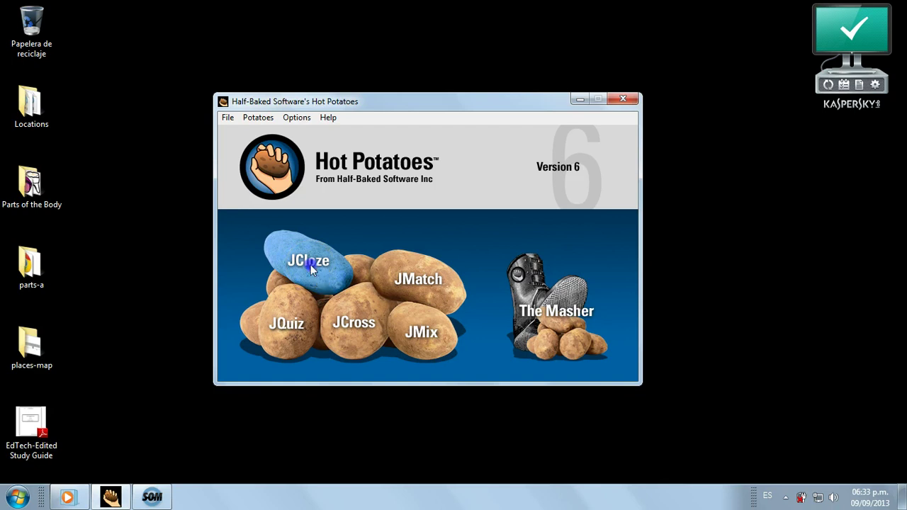
pyautogui.click(801, 230)
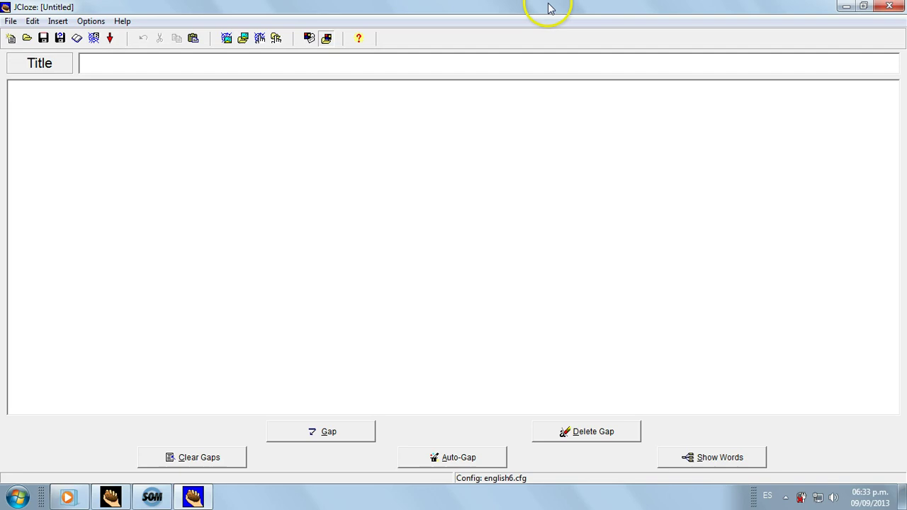
# Title the exercise "Parts of the Body"
pyautogui.write('P')
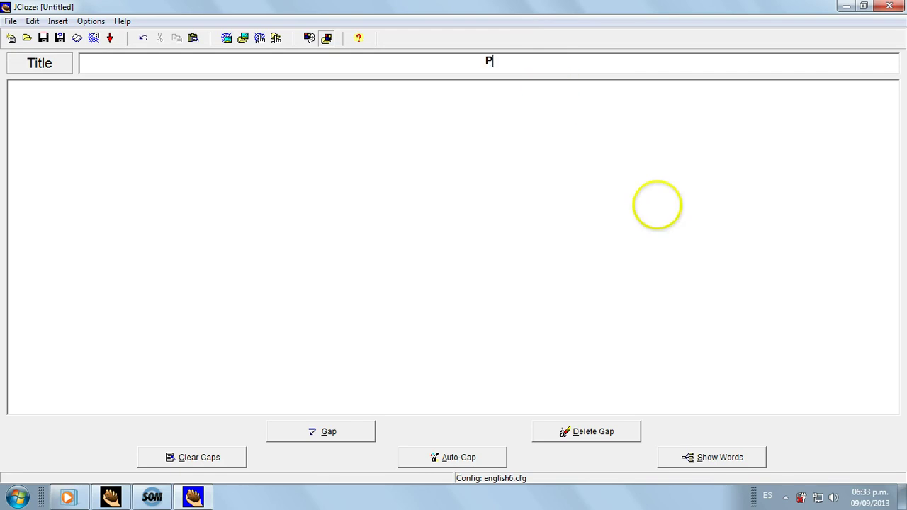
pyautogui.write('arts of the Bo')
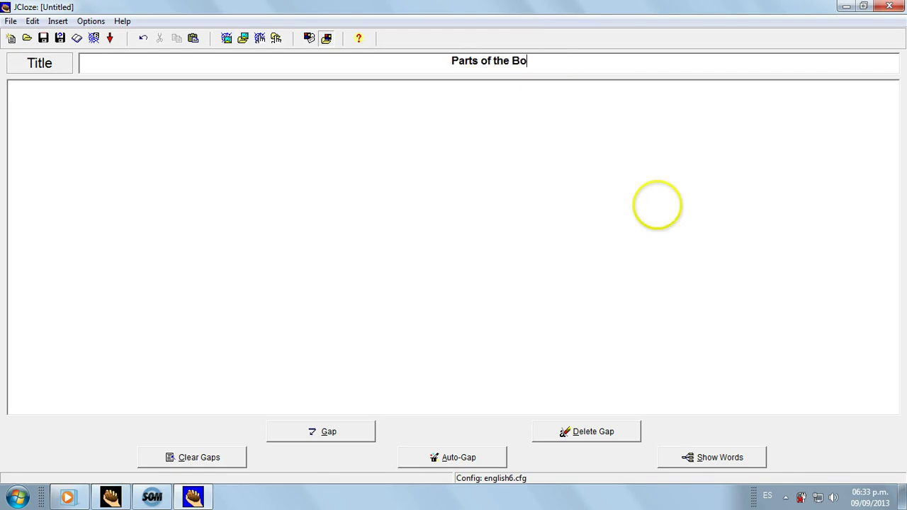
pyautogui.write('dy')
# Look at the Parts of the Body folder on the desktop, and return to the JCloze exercise
pyautogui.click(845, 7)
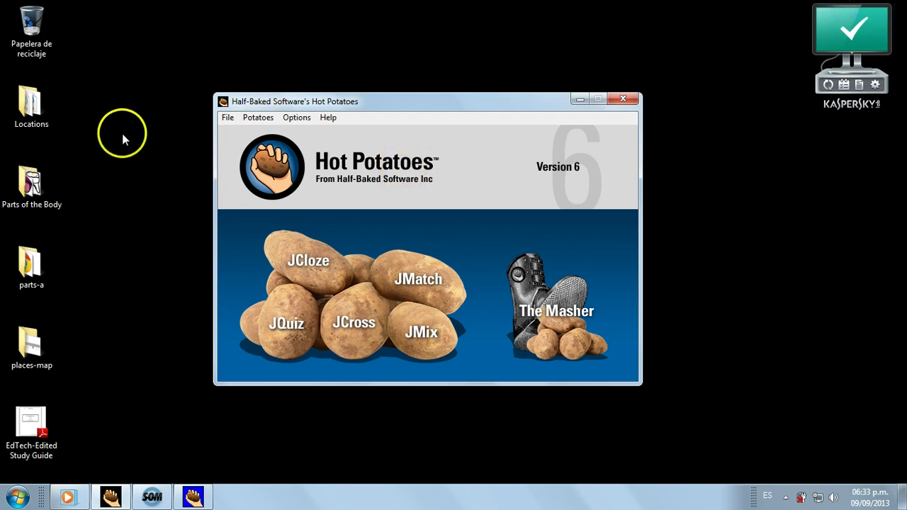
pyautogui.click(72, 83)
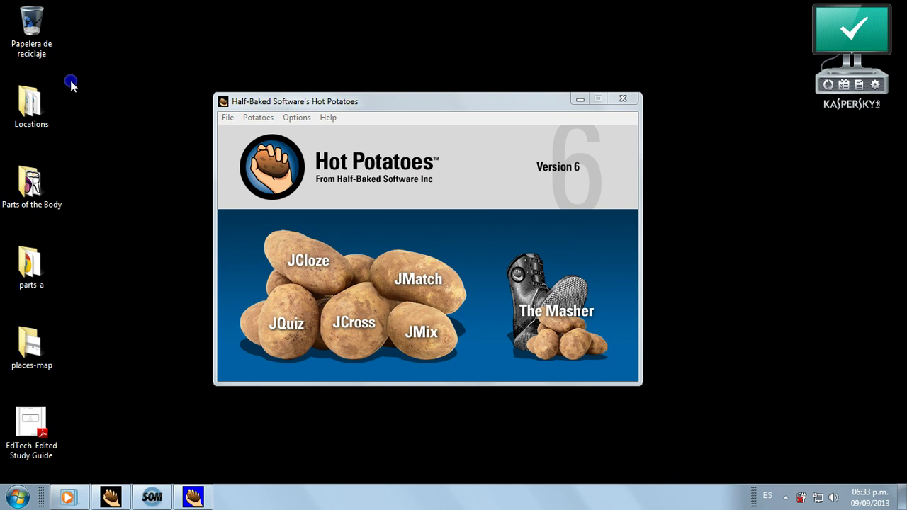
pyautogui.click(118, 142)
pyautogui.click(31, 184)
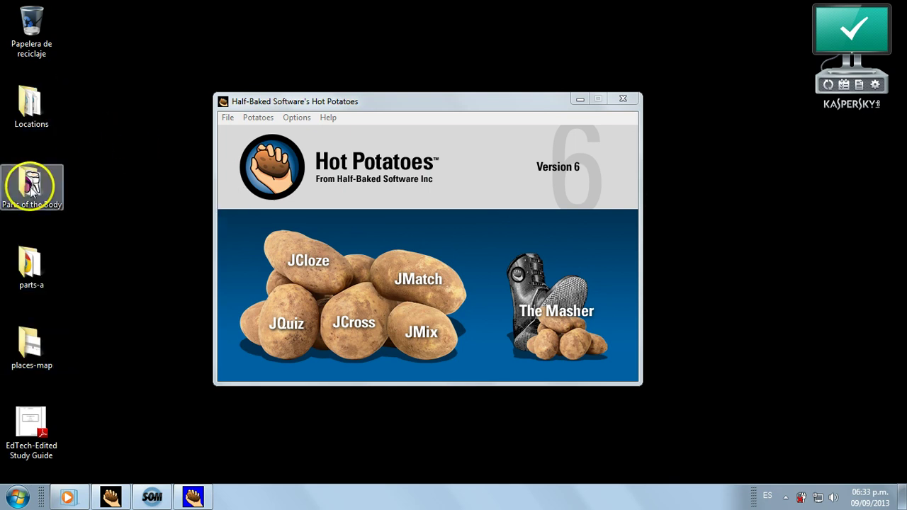
pyautogui.click(128, 134)
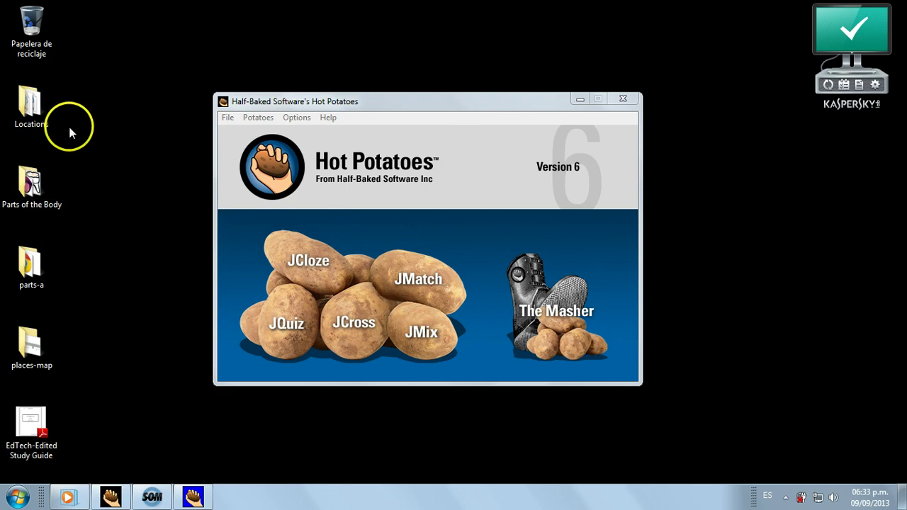
pyautogui.click(127, 179)
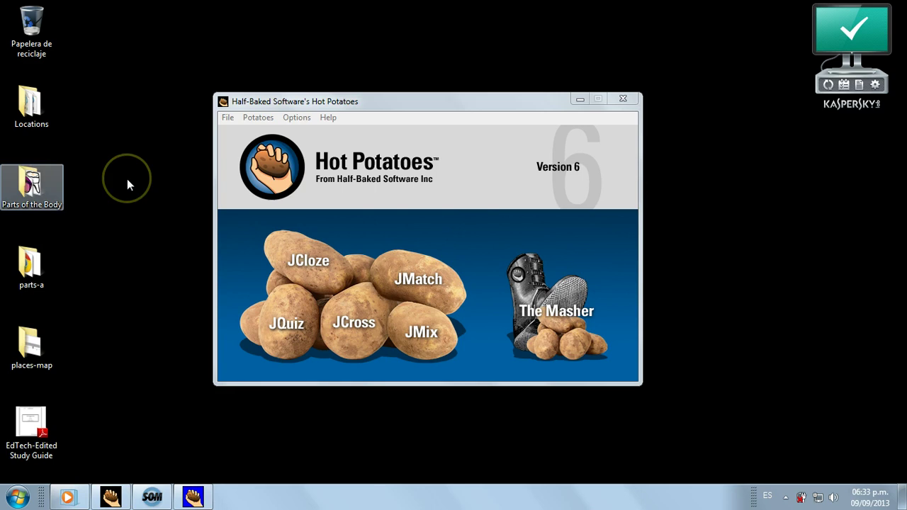
pyautogui.click(192, 496)
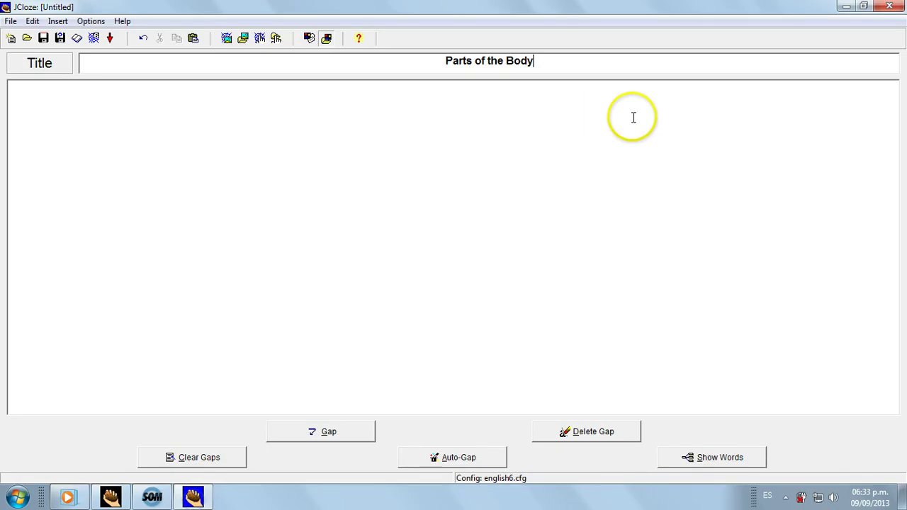
# Save the exercise in the Parts of the Body folder as a JCloze file named parts-of-the-body
pyautogui.click(44, 38)
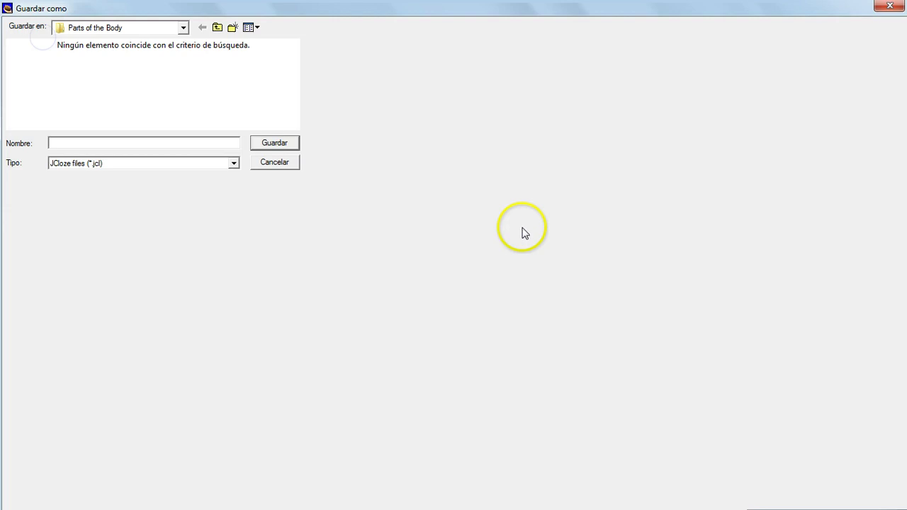
pyautogui.click(137, 145)
pyautogui.write('pa')
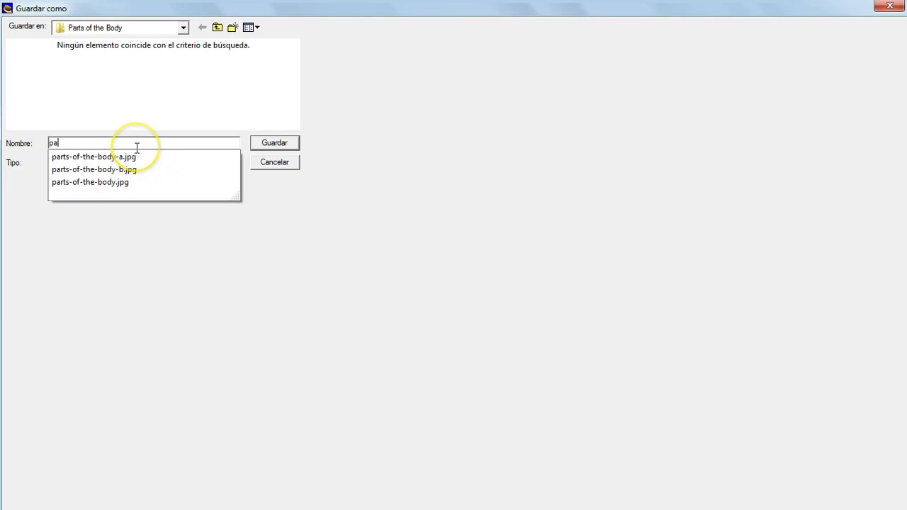
pyautogui.write('rts-of-the')
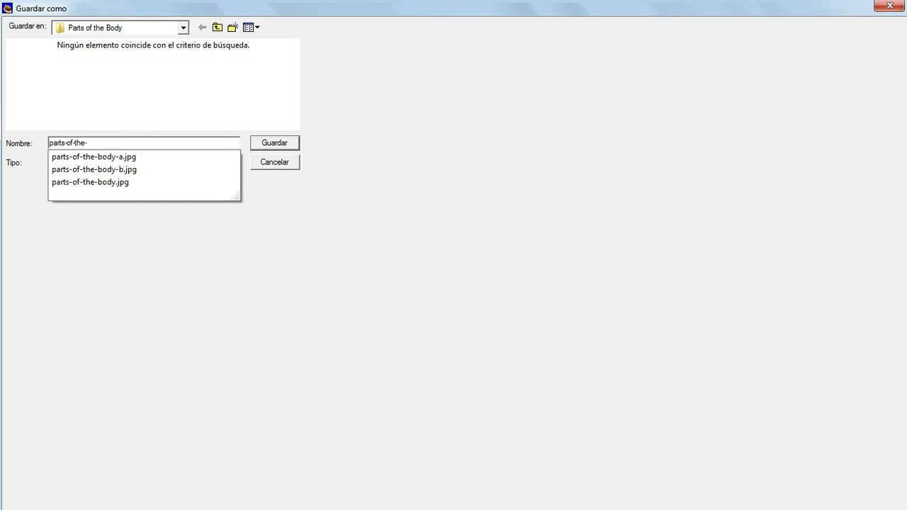
pyautogui.write('-body')
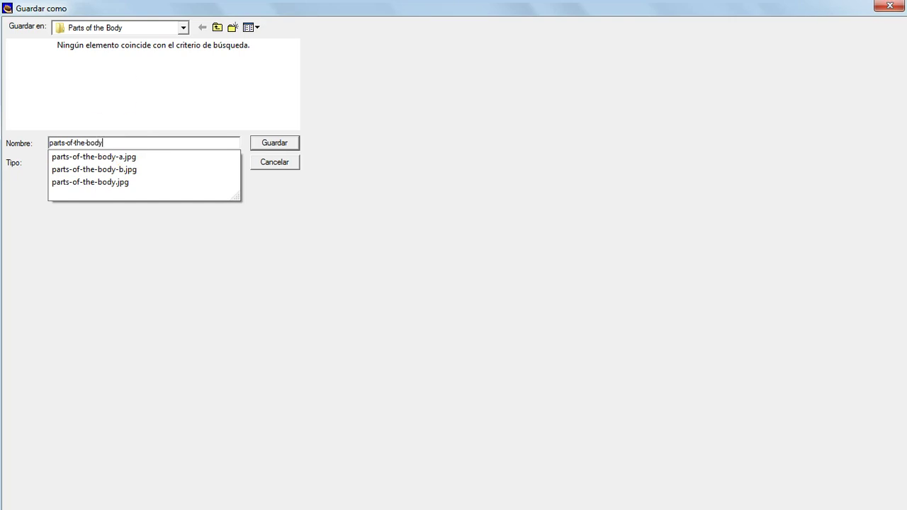
pyautogui.click(129, 109)
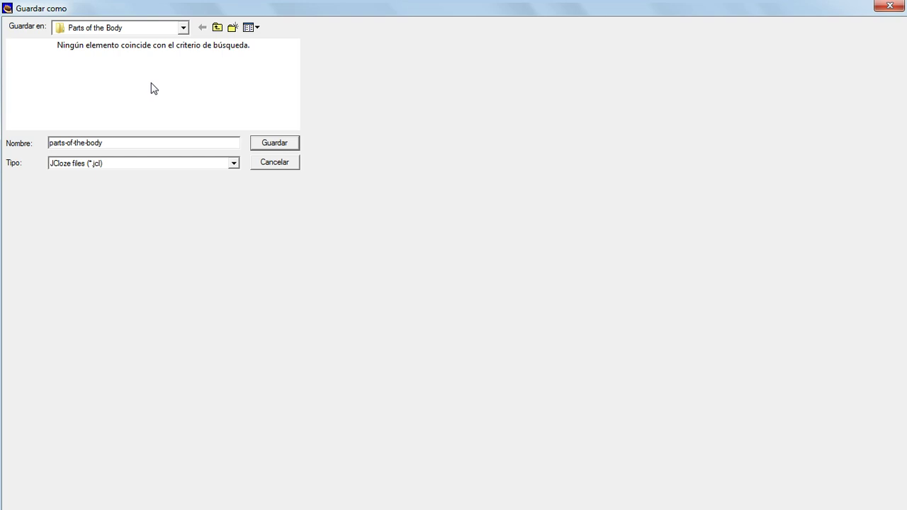
pyautogui.press('Return')
pyautogui.click(273, 142)
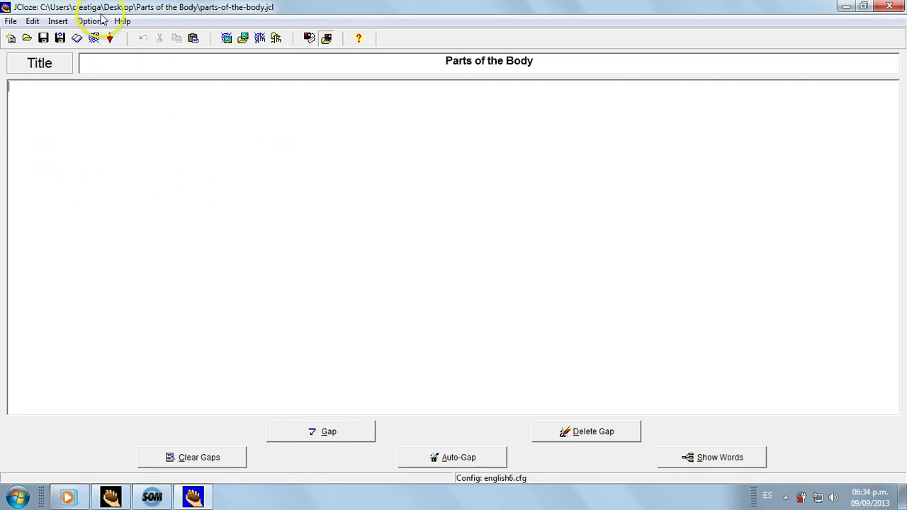
# Insert the local picture parts-of-the-body-a.jpg with a height of 300, keeping the aspect ratio and no alignment
pyautogui.click(60, 23)
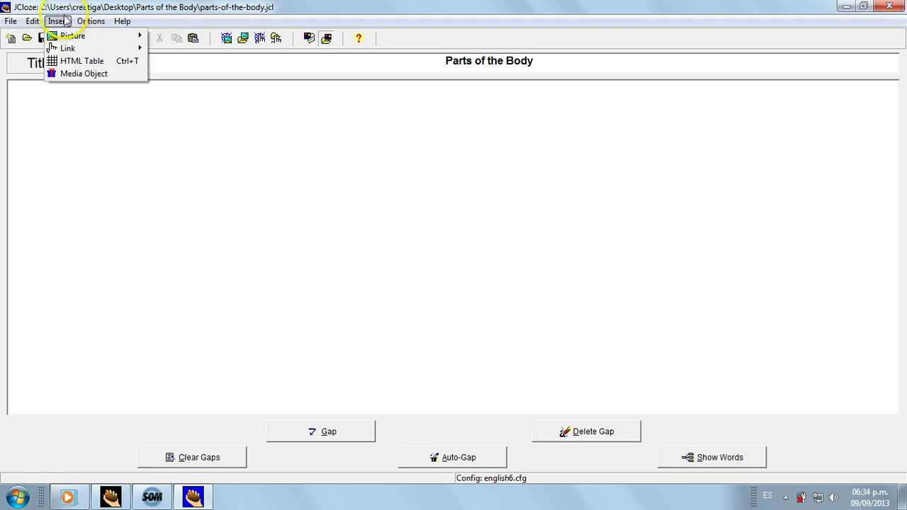
pyautogui.click(89, 37)
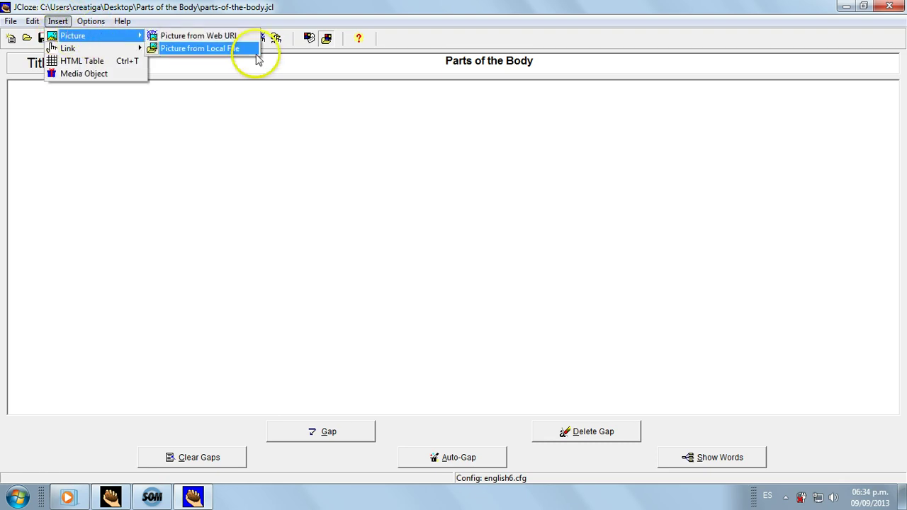
pyautogui.click(252, 50)
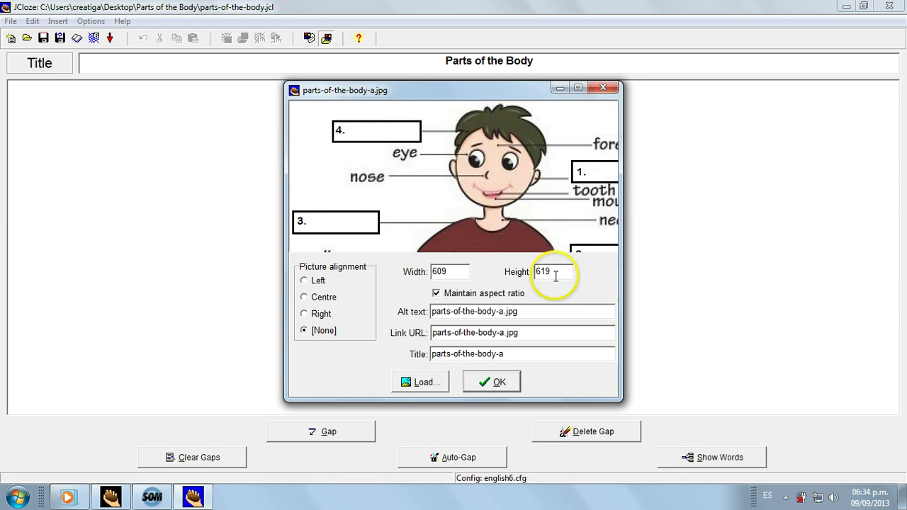
pyautogui.moveTo(558, 271); pyautogui.dragTo(536, 272)
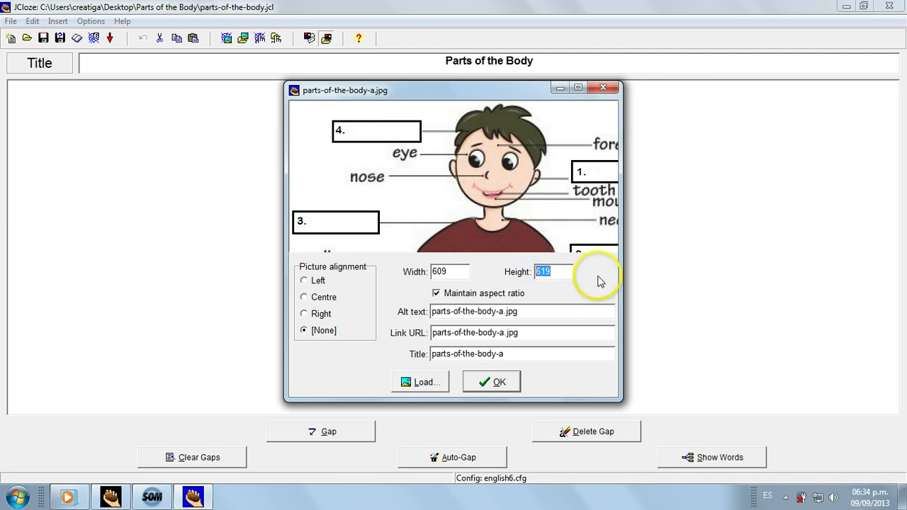
pyautogui.write('300')
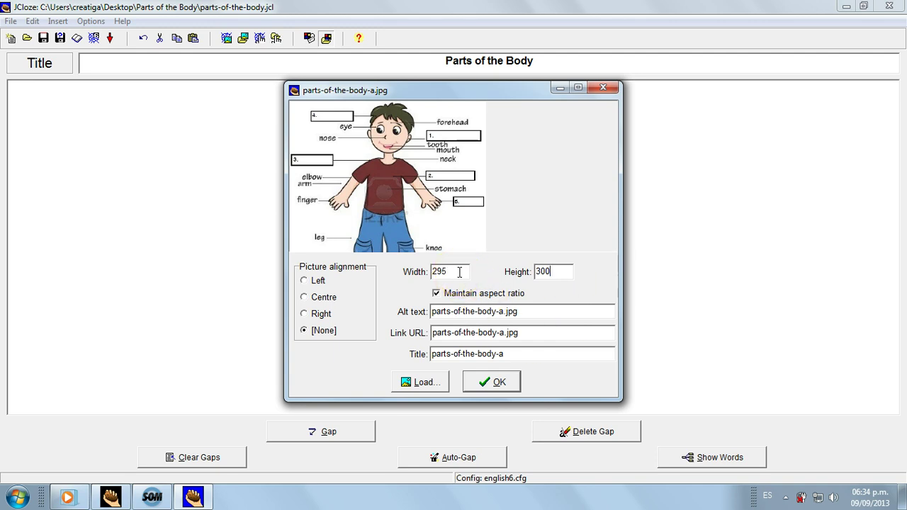
pyautogui.click(490, 382)
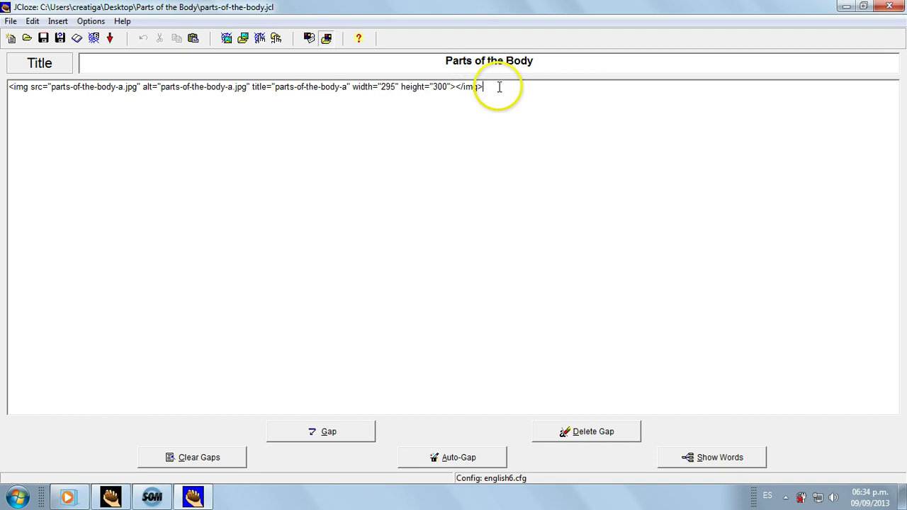
# Below the picture code, begin the exercise text with "Number 1 is ear, Number 2 is chest,"
pyautogui.click(499, 87)
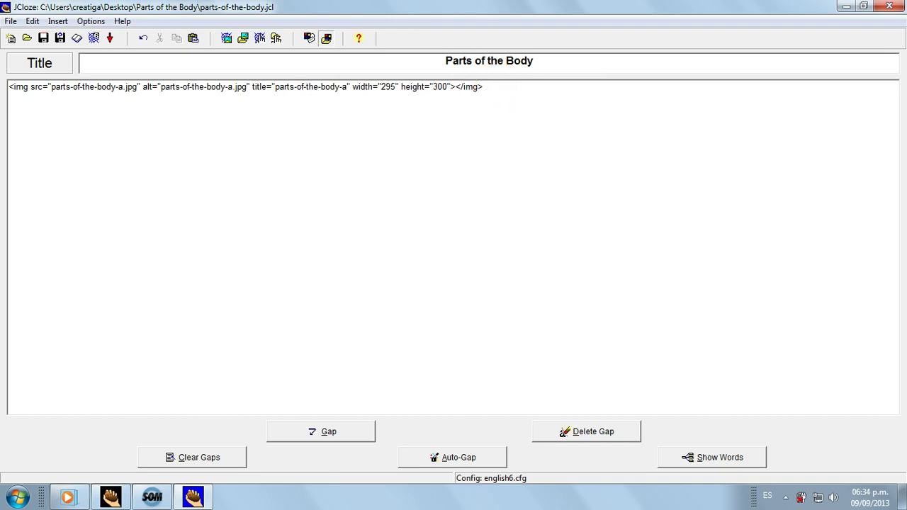
pyautogui.write('This')
pyautogui.press('BackSpace')
pyautogui.press('BackSpace')
pyautogui.press('BackSpace')
pyautogui.press('BackSpace')
pyautogui.write('Numbe')
pyautogui.write('r 1 is ear')
pyautogui.write('.')
pyautogui.write(' Number 2')
pyautogui.write(' is ')
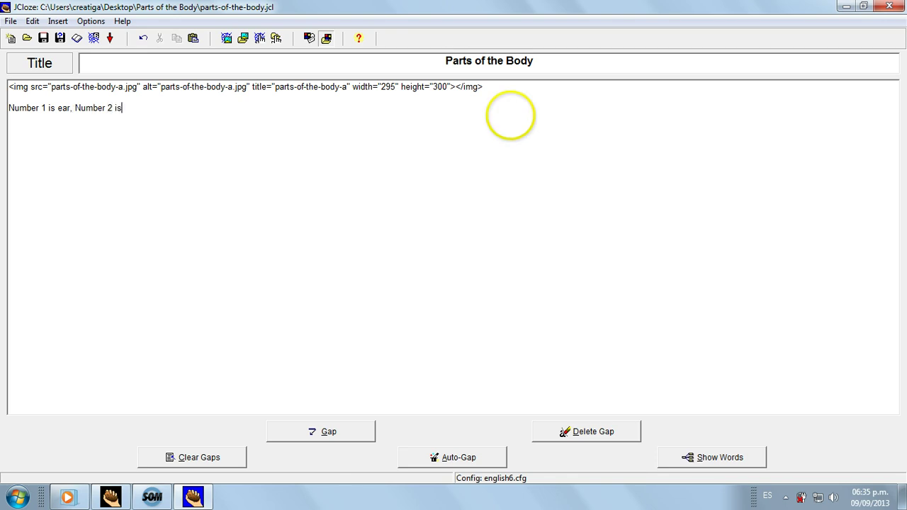
pyautogui.write('chest, N')
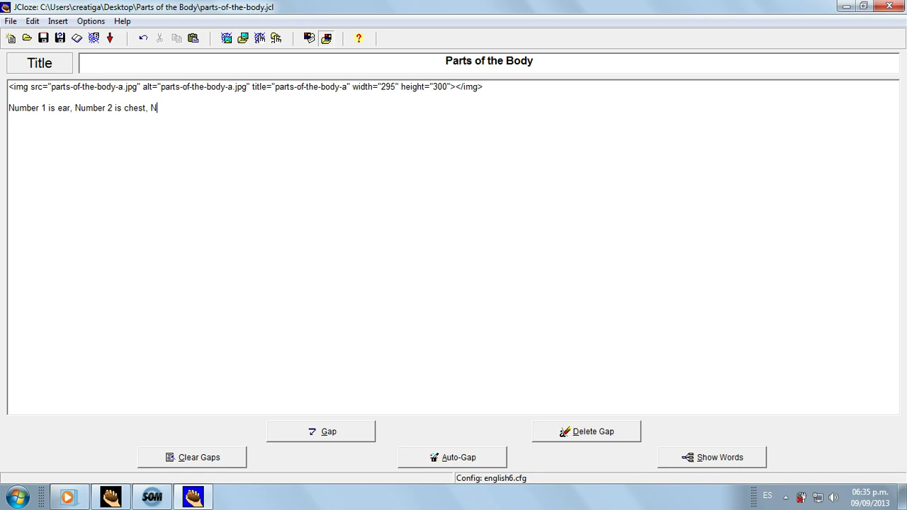
# Continue the exercise text with "Number 3 is shoulder, Numer 4 is hair, Numer 5 is hand, and Number 6 is foot."
pyautogui.write('umber 3 is shoulder, Numer 4 is')
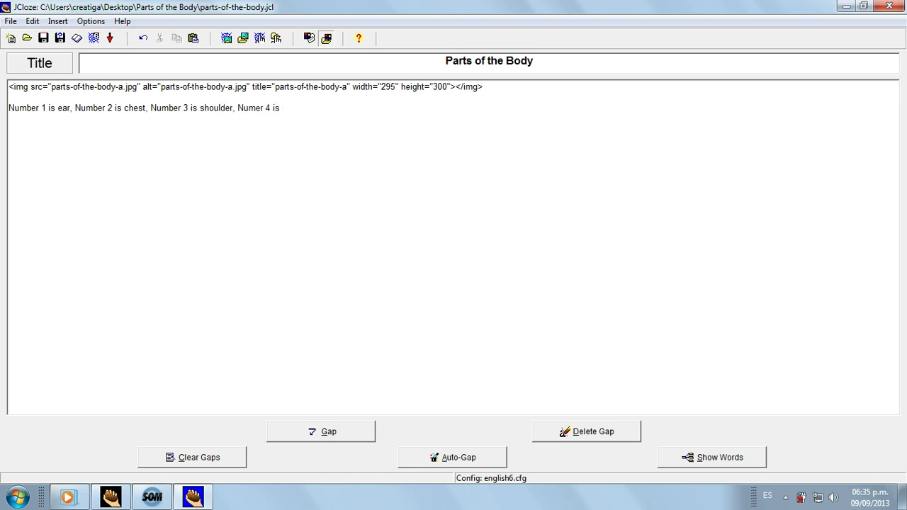
pyautogui.write(' hair, Numer 5 is hand, a')
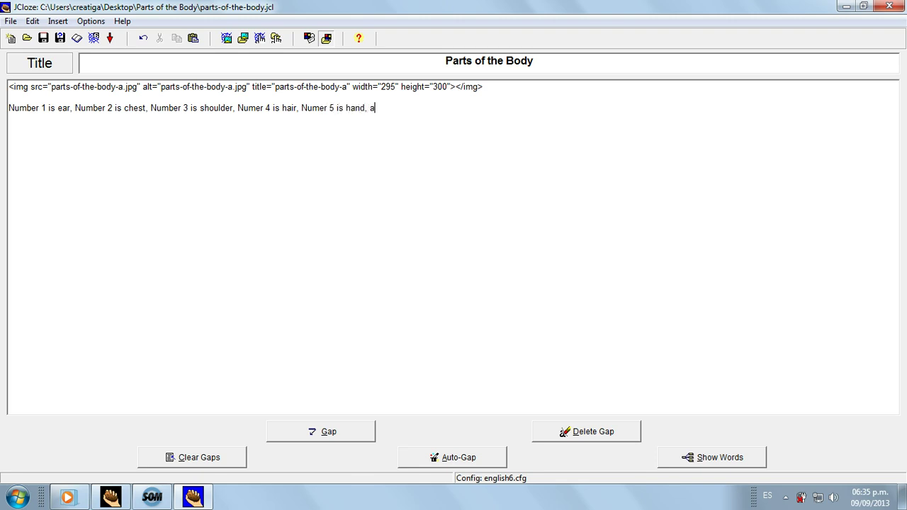
pyautogui.write('nd Number 6 is foot.')
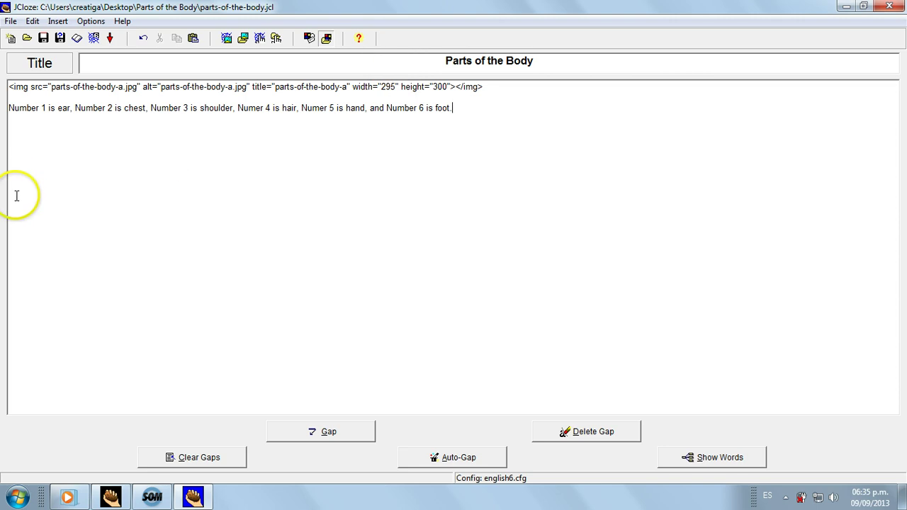
# Turn the words "ear" and "chest" in the exercise text into gaps, without clues or alternative answers
pyautogui.doubleClick(67, 108)
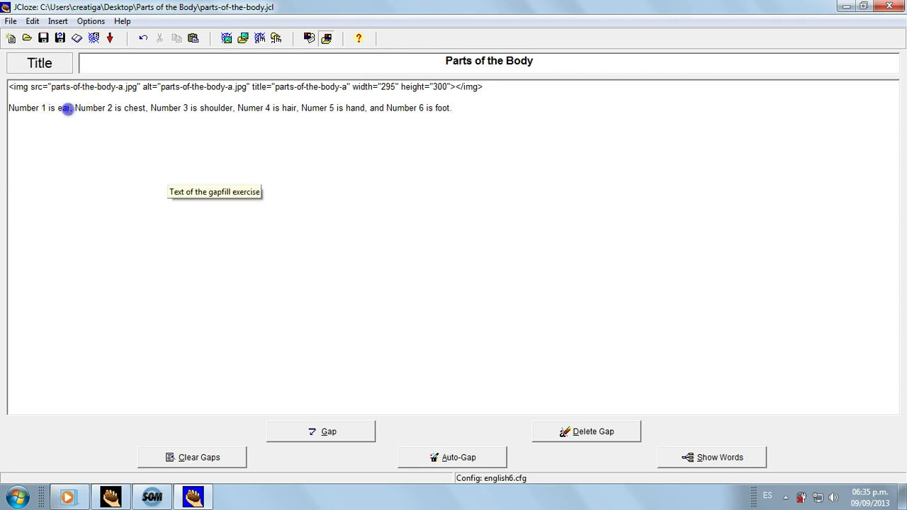
pyautogui.doubleClick(67, 109)
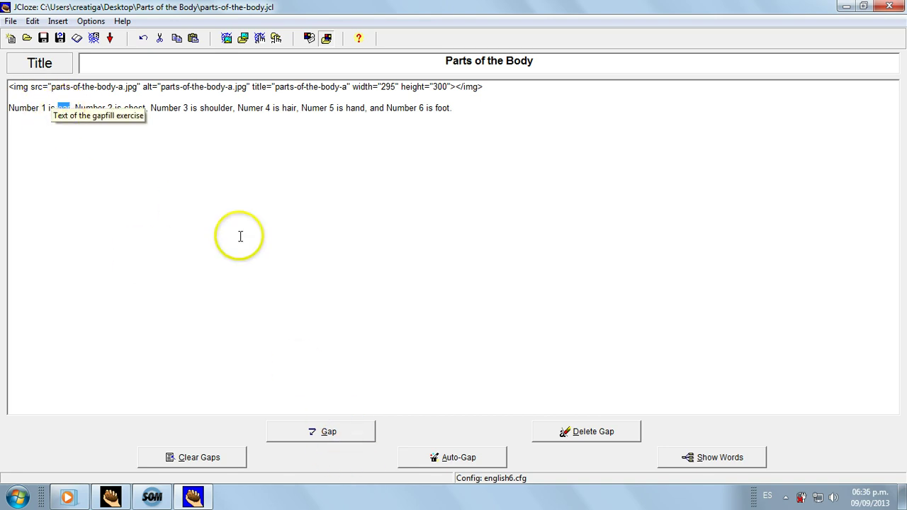
pyautogui.click(317, 427)
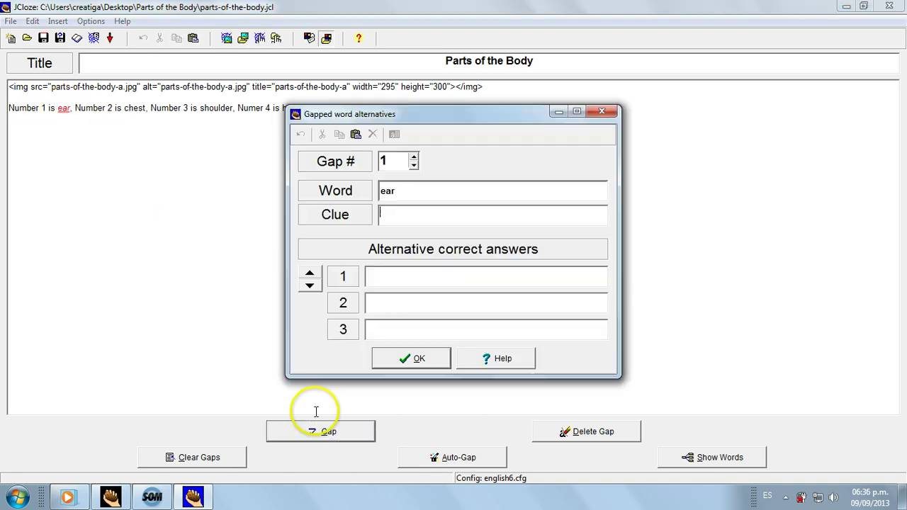
pyautogui.click(419, 359)
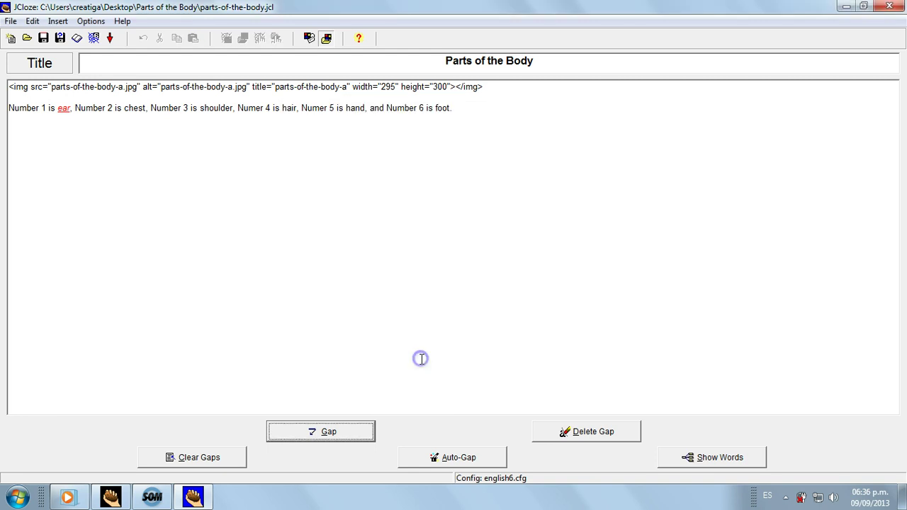
pyautogui.click(144, 110)
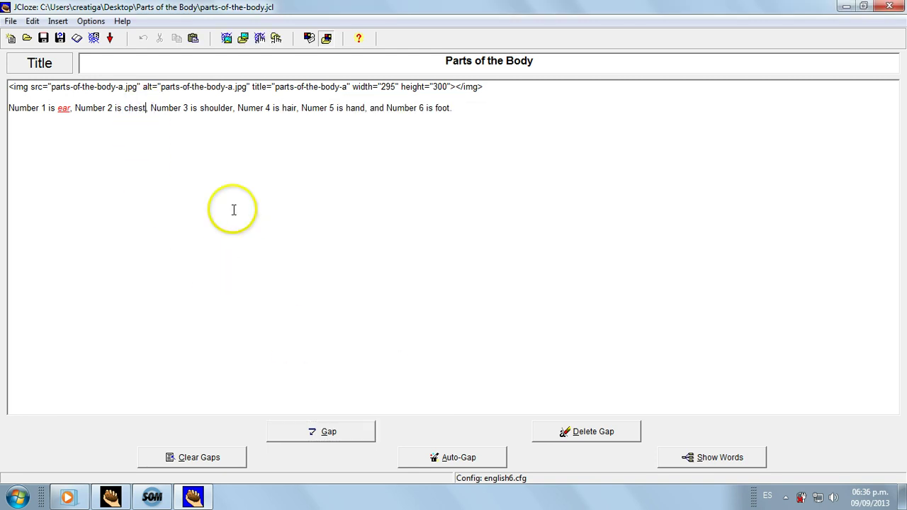
pyautogui.hotkey('ctrl', 'shift', 'Left')
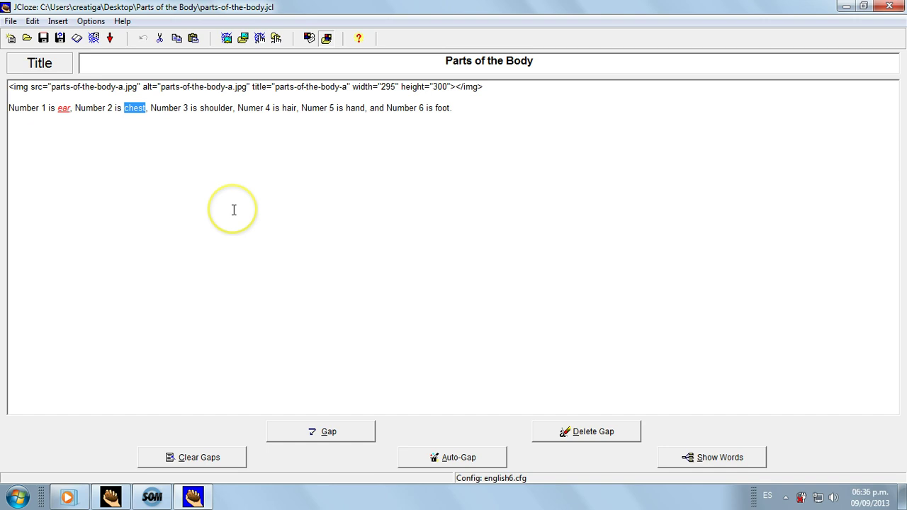
pyautogui.click(320, 431)
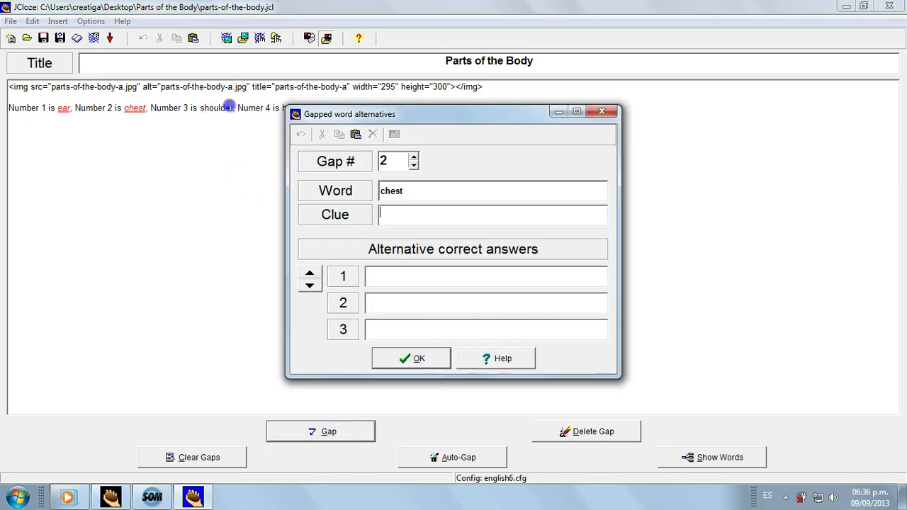
pyautogui.press('Return')
# Make gaps of the words "shoulder" and "hair", leaving their clues and alternative answers empty
pyautogui.hotkey('ctrl', 'shift', 'Right')
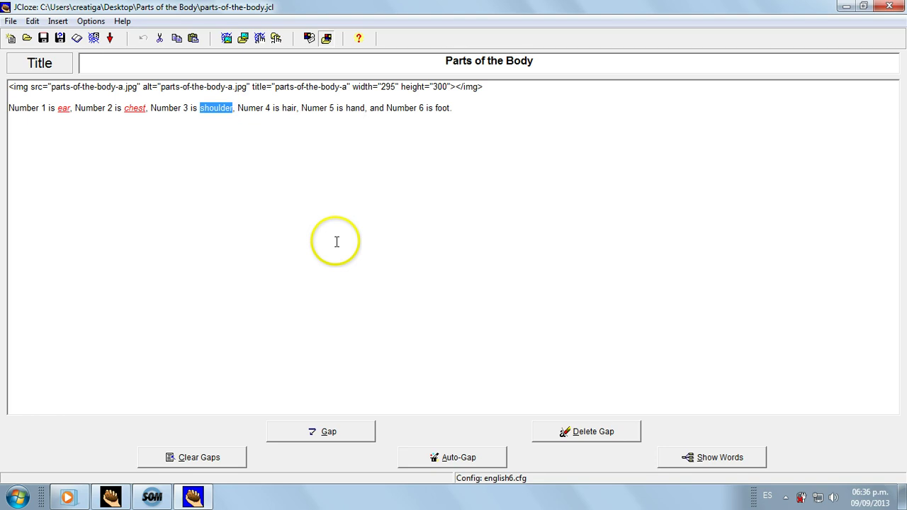
pyautogui.click(354, 432)
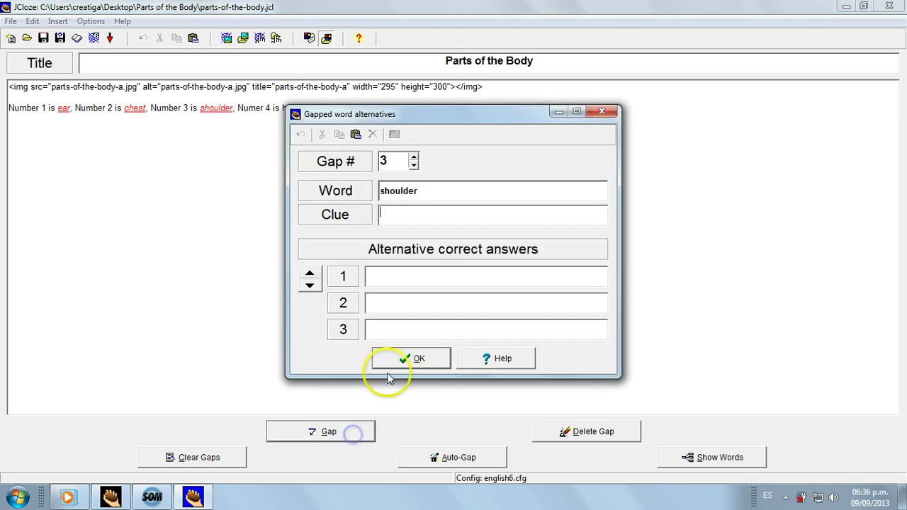
pyautogui.click(397, 355)
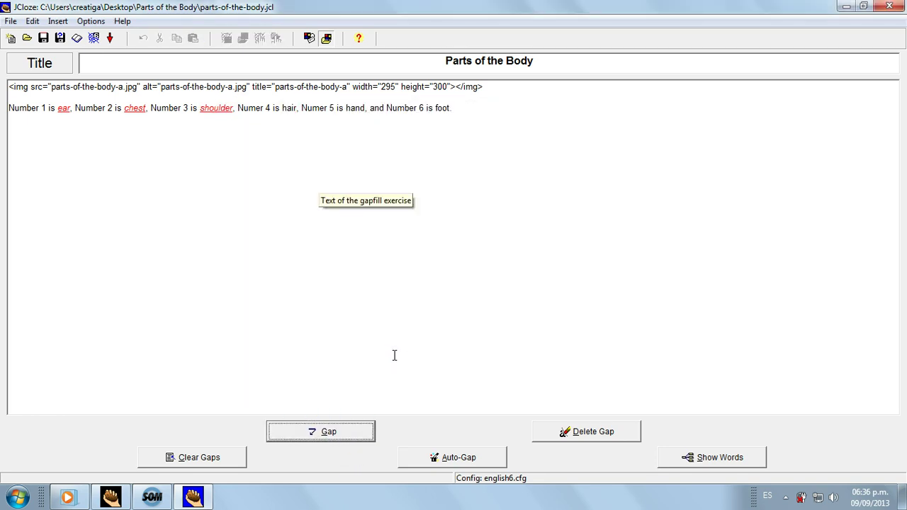
pyautogui.hotkey('ctrl', 'shift', 'Right')
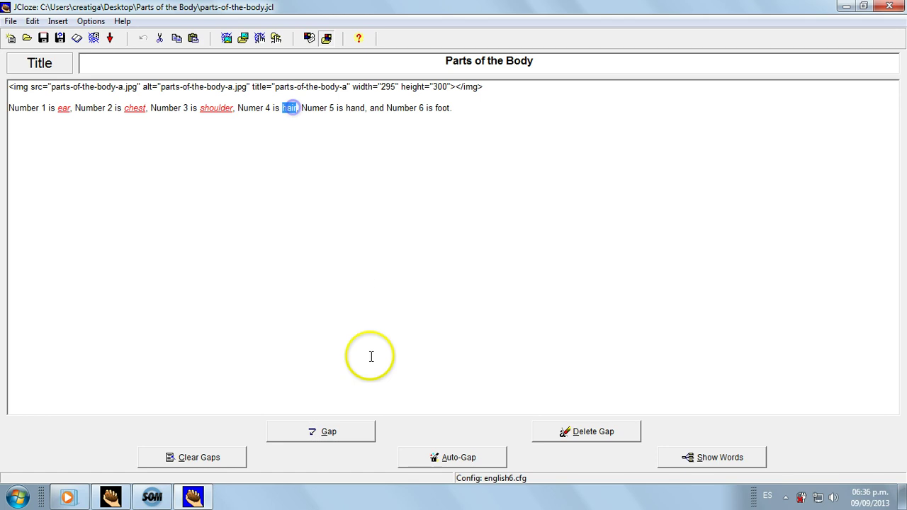
pyautogui.click(346, 431)
pyautogui.click(410, 358)
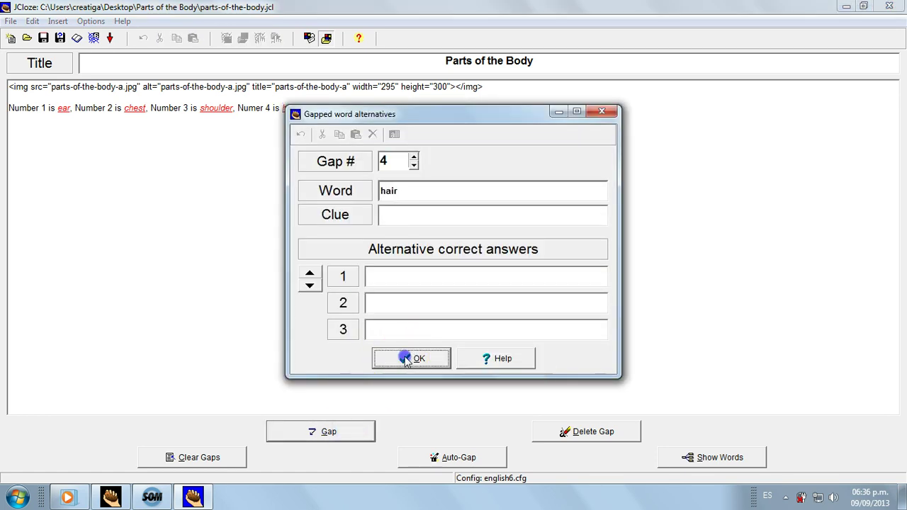
# Make gaps of the last two body parts, "hand" and "foot", with no clues or alternatives
pyautogui.click(361, 110)
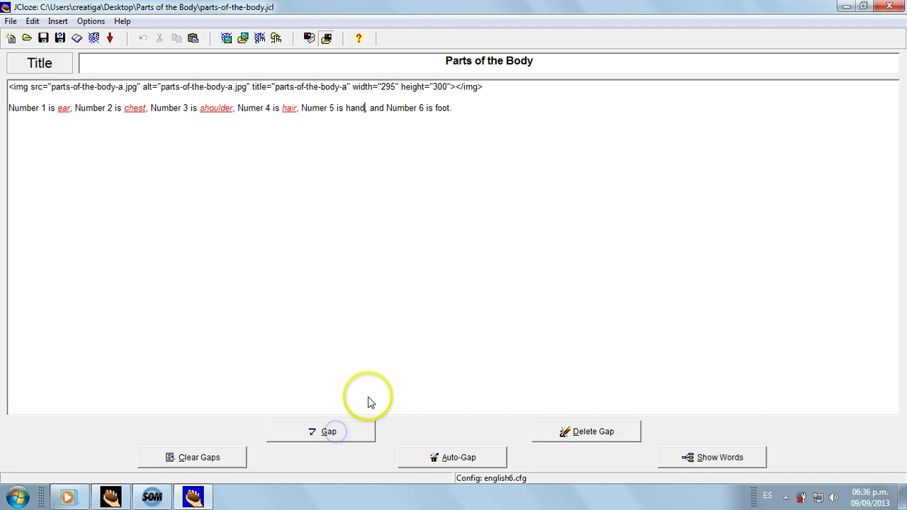
pyautogui.click(409, 361)
pyautogui.click(452, 108)
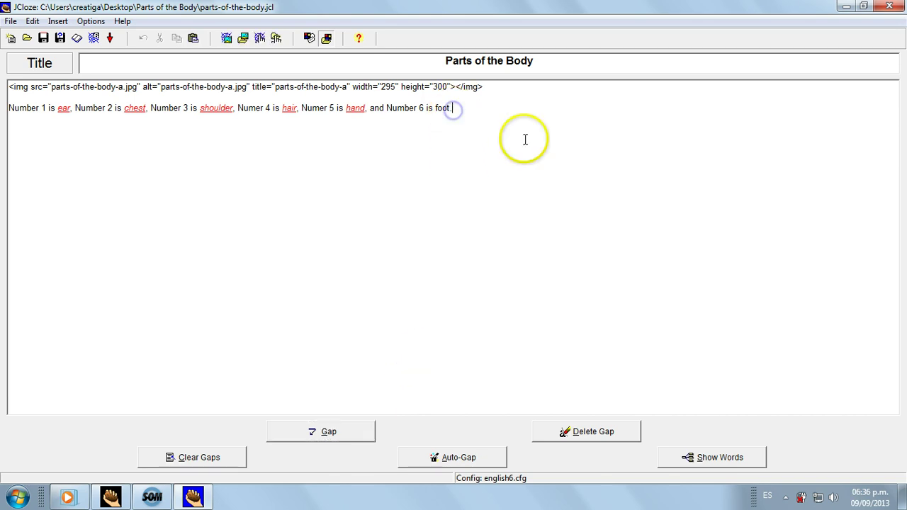
pyautogui.click(307, 431)
pyautogui.click(424, 355)
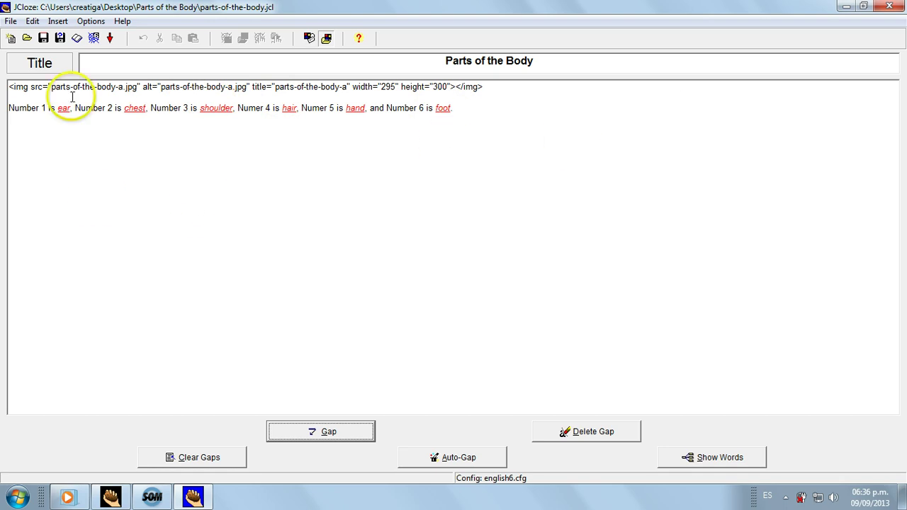
# Export the exercise as the web page parts-of-the-body in the Parts of the Body folder and view it in the browser
pyautogui.click(102, 36)
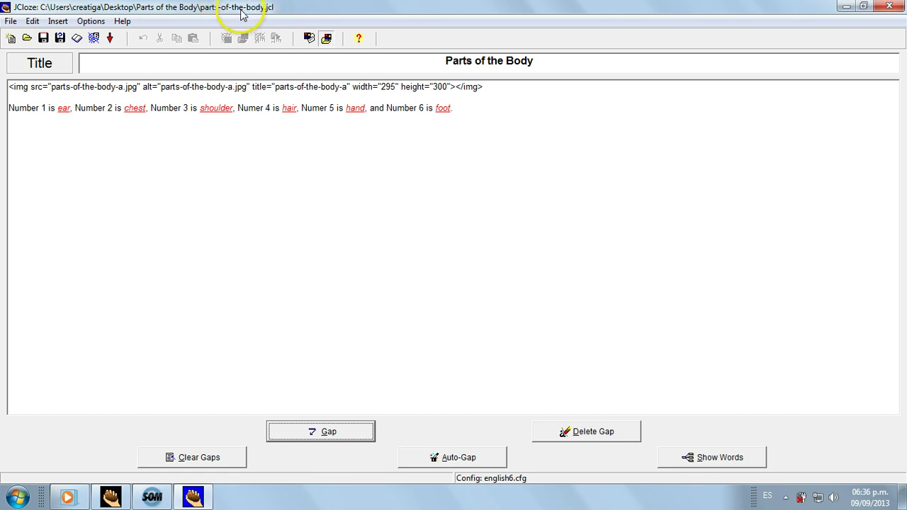
pyautogui.click(92, 36)
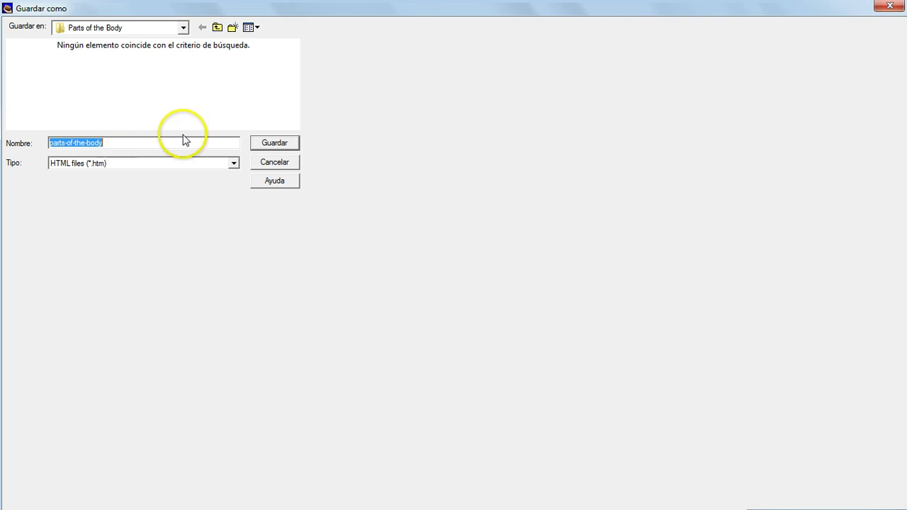
pyautogui.click(272, 143)
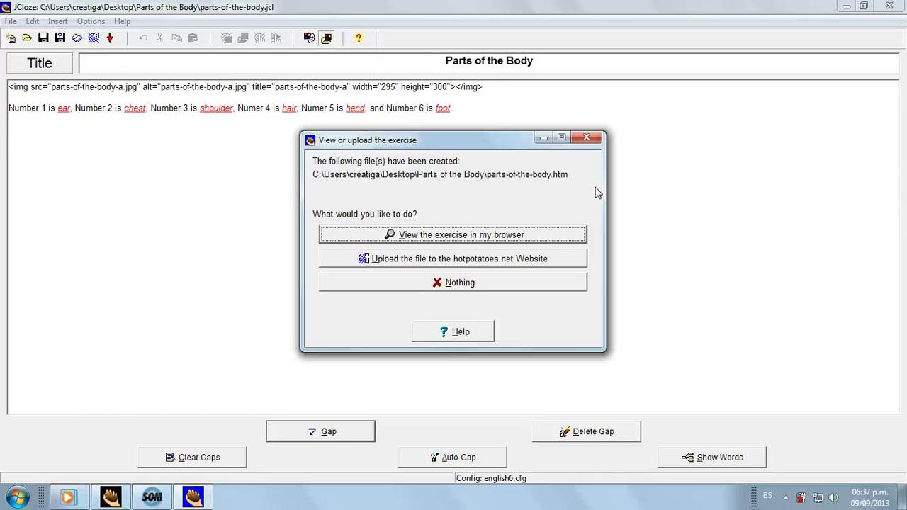
pyautogui.click(600, 191)
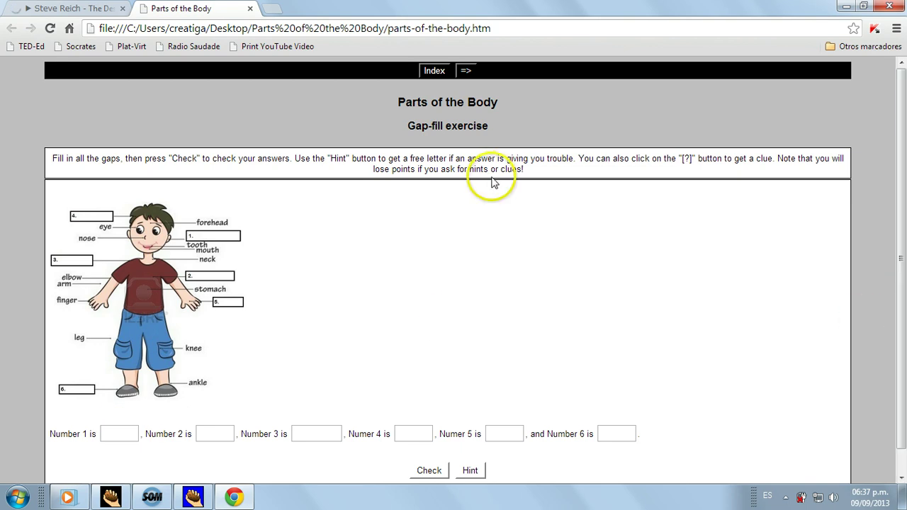
# Test the Index and next-exercise navigation links on the exported page, returning to the exercise after each
pyautogui.click(434, 72)
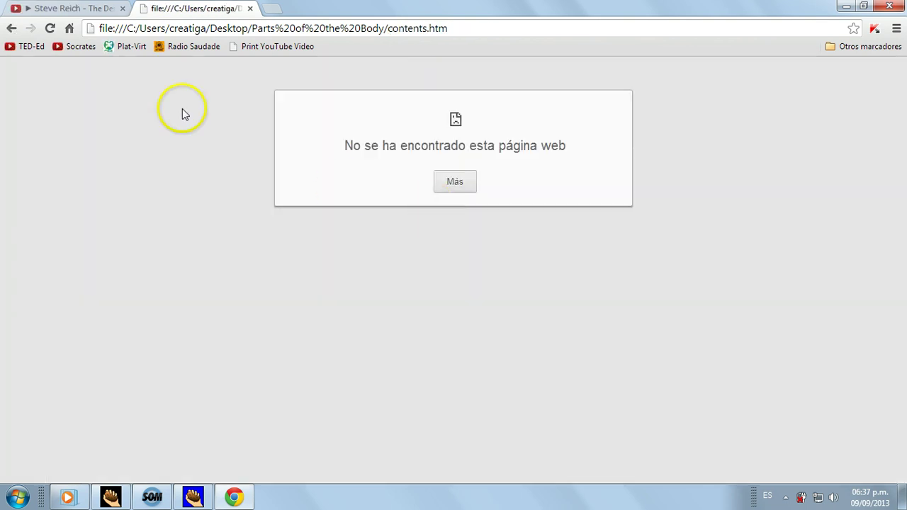
pyautogui.click(11, 28)
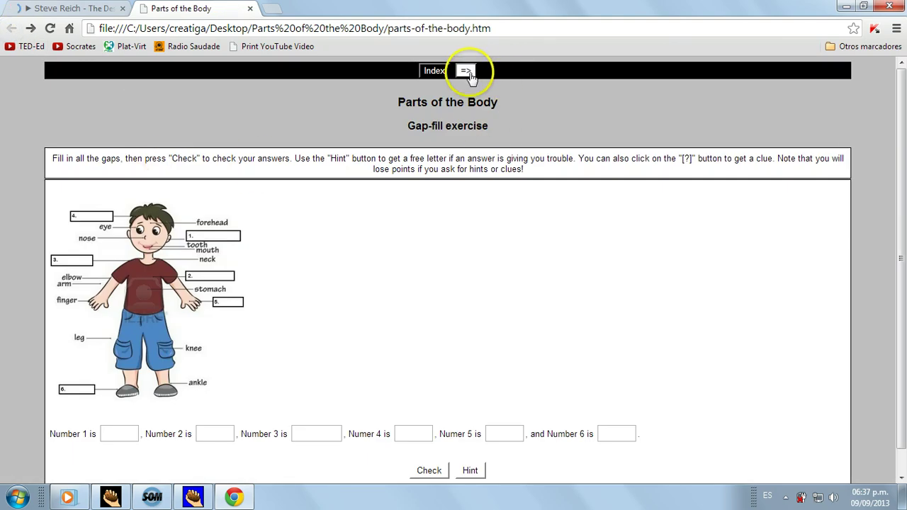
pyautogui.click(464, 74)
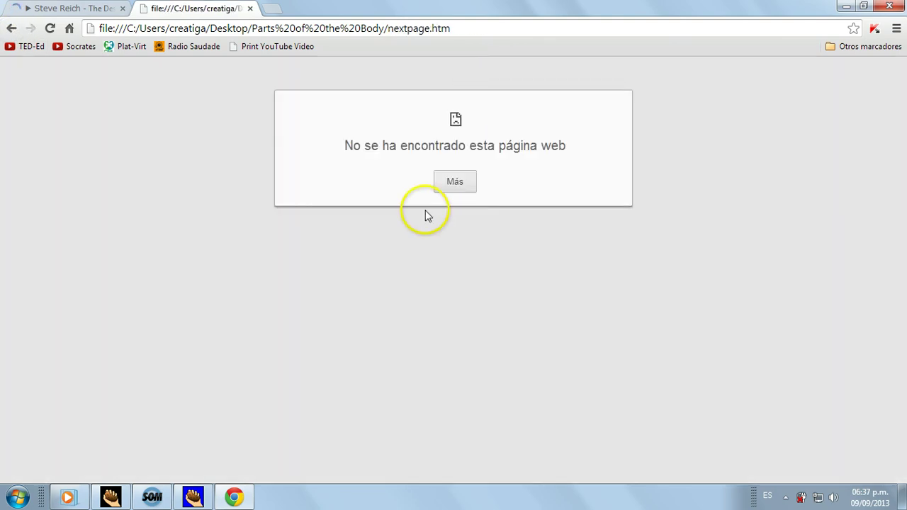
pyautogui.click(12, 29)
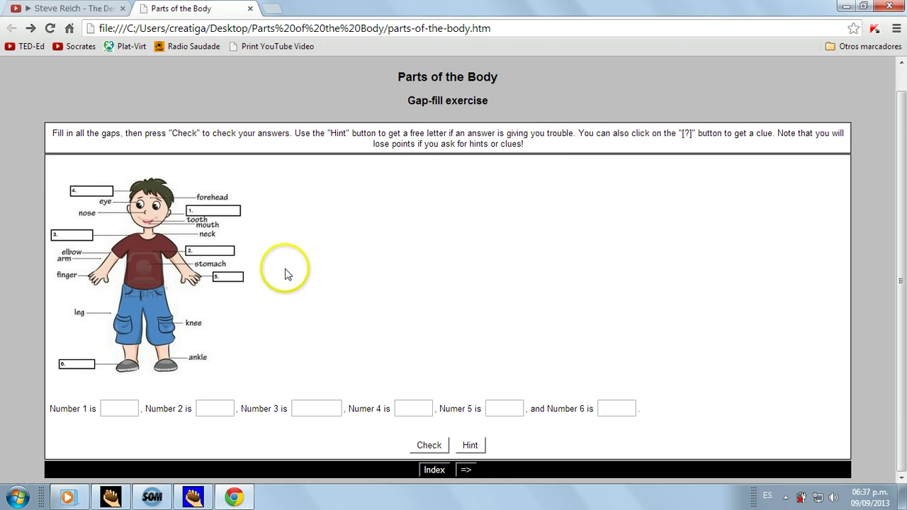
# Back in JCloze, clear the exercise subtitle in the output configuration and delete everything after the first sentence of the instructions
pyautogui.click(195, 497)
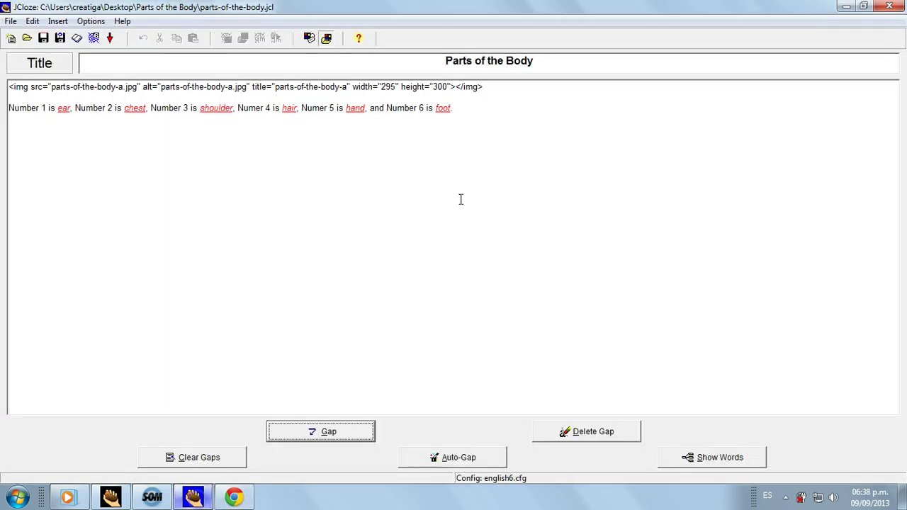
pyautogui.click(93, 22)
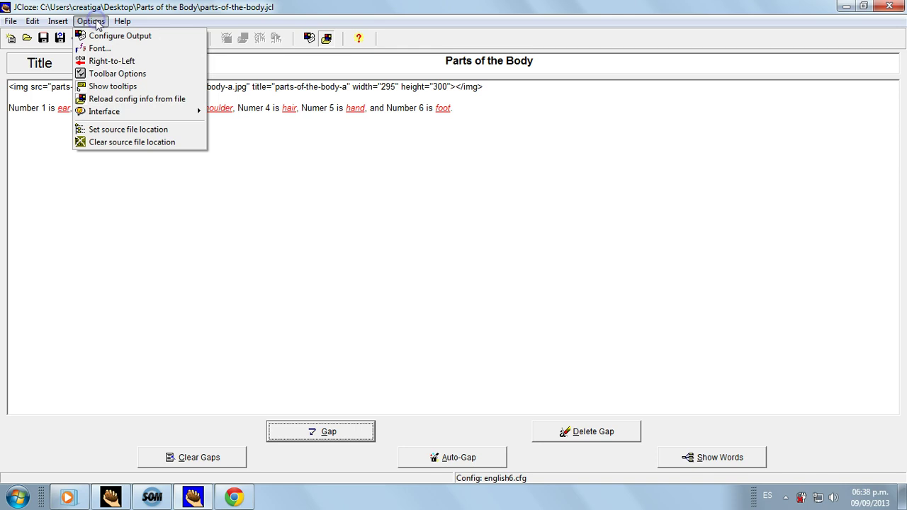
pyautogui.click(121, 21)
pyautogui.click(90, 21)
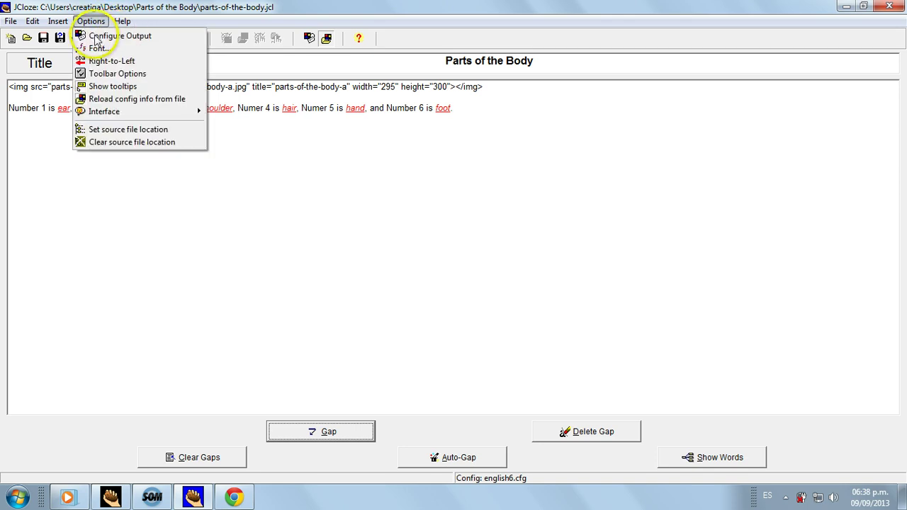
pyautogui.click(177, 36)
pyautogui.moveTo(338, 162); pyautogui.dragTo(231, 167)
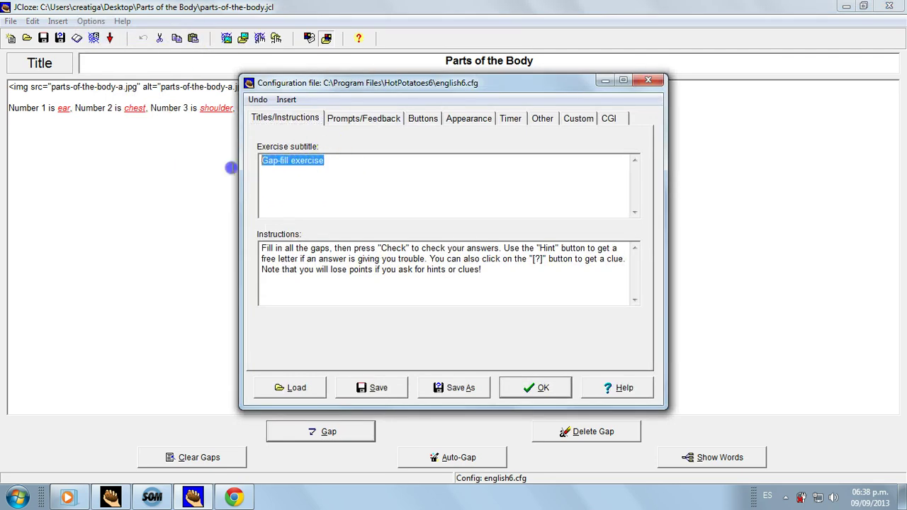
pyautogui.press('Delete')
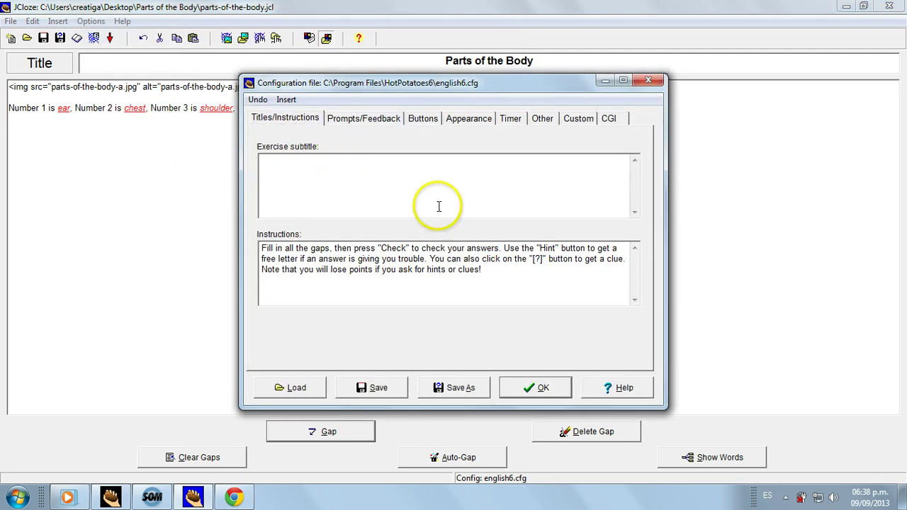
pyautogui.moveTo(505, 248); pyautogui.dragTo(522, 284)
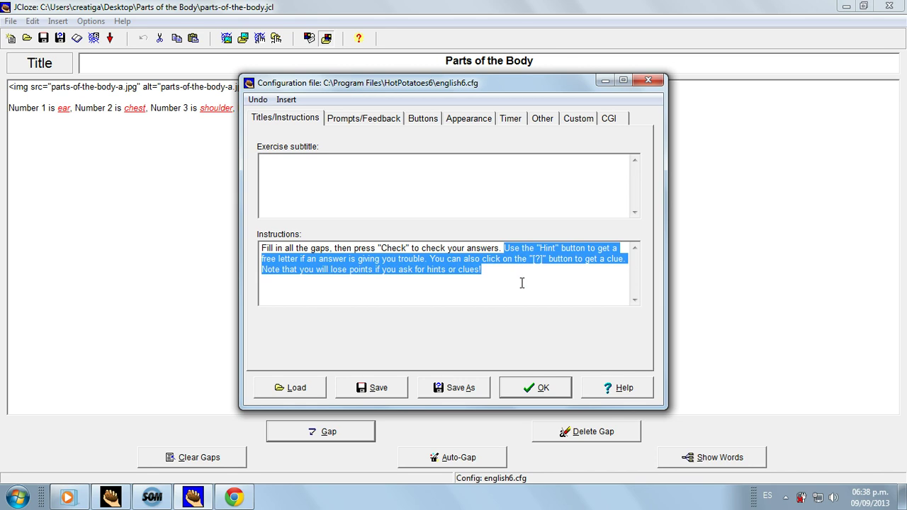
pyautogui.press('Delete')
# Review the prompts and feedback settings against the exported exercise page in Chrome, closing the unrelated video tab there
pyautogui.click(354, 119)
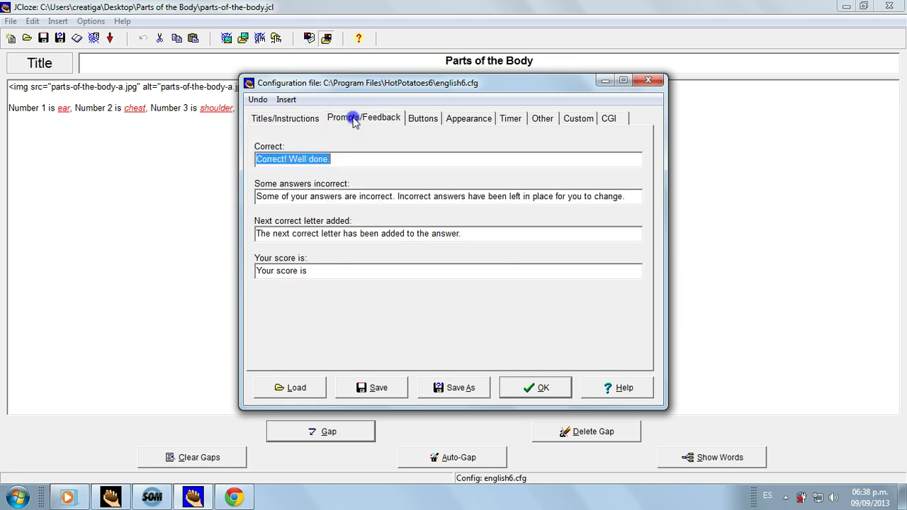
pyautogui.click(235, 496)
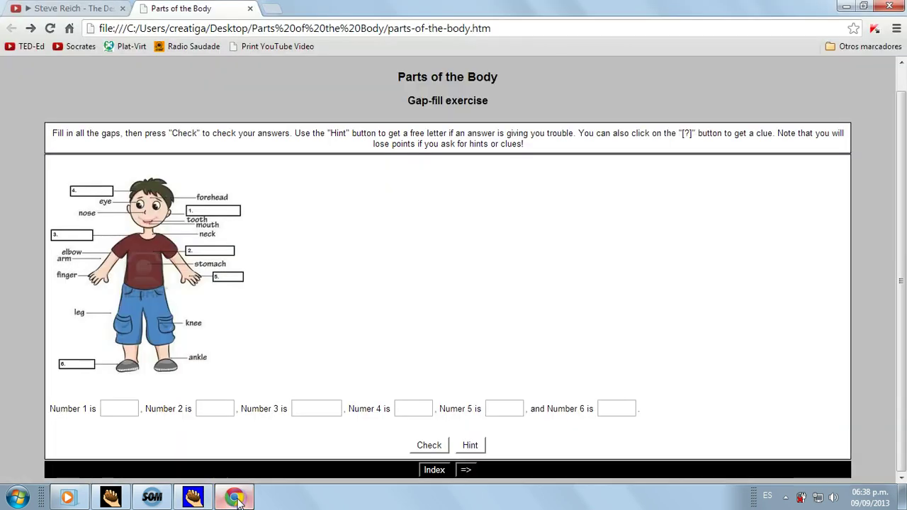
pyautogui.click(122, 8)
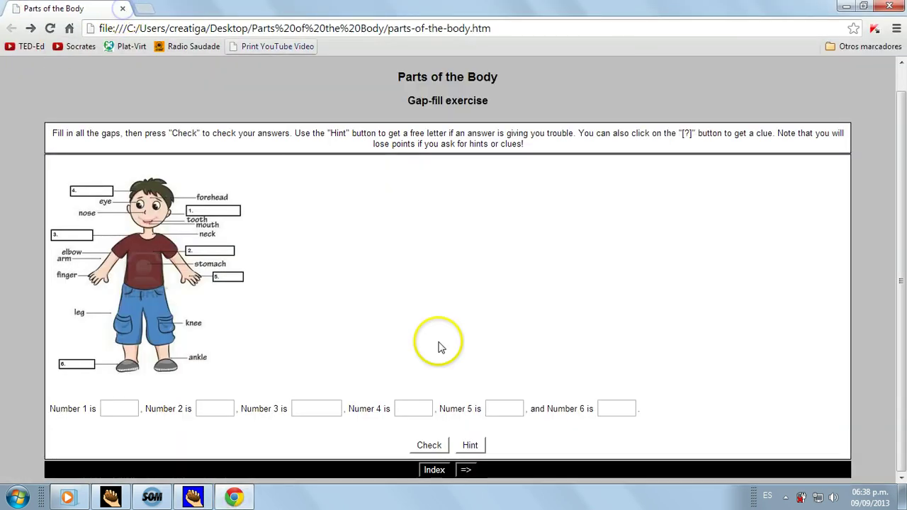
pyautogui.click(194, 496)
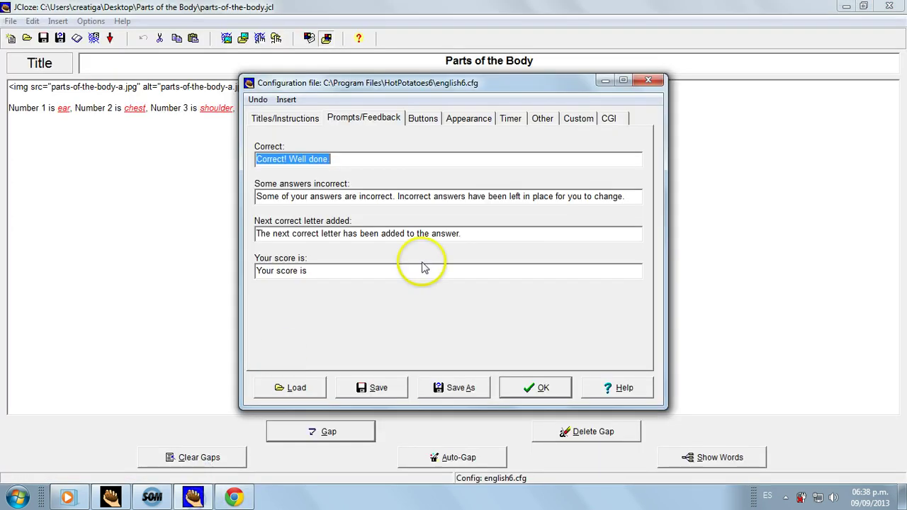
# Exclude the Hint, Clue, Next Exercise and Go to Contents buttons from the exercise output
pyautogui.hotkey('ctrl', 'Tab')
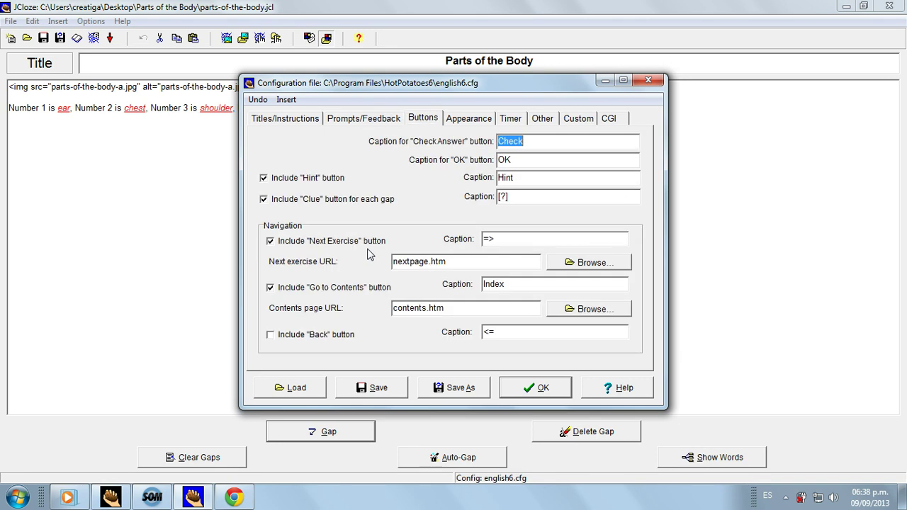
pyautogui.click(264, 178)
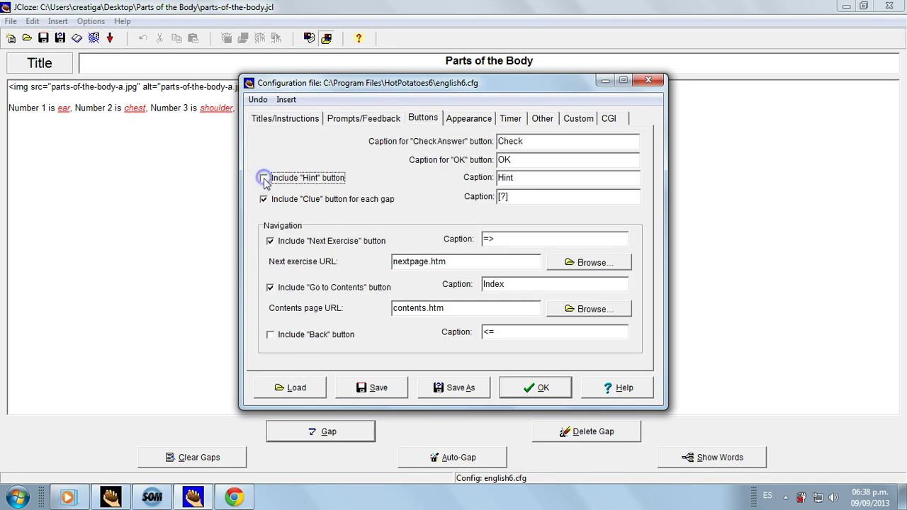
pyautogui.click(264, 199)
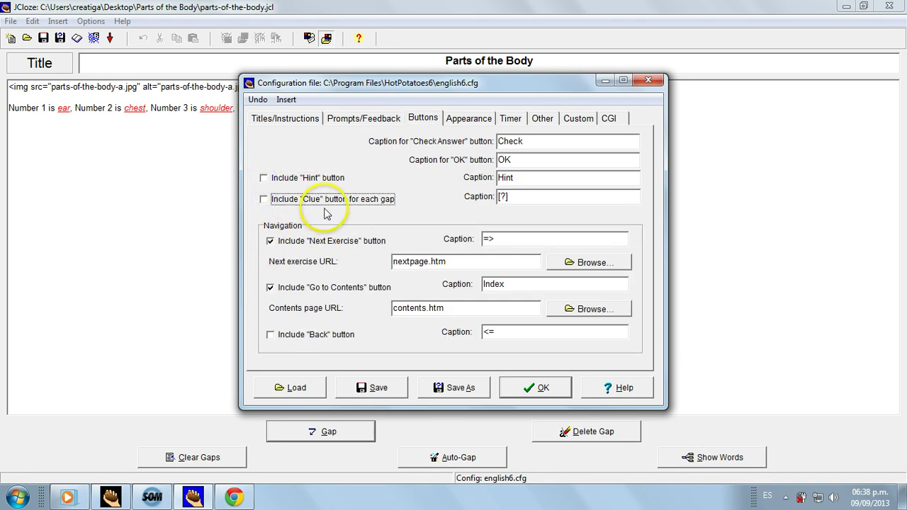
pyautogui.click(270, 241)
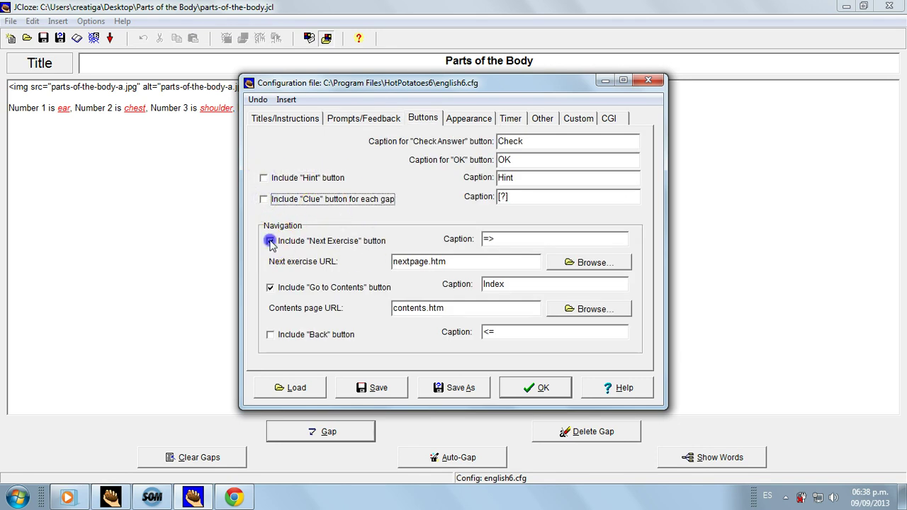
pyautogui.click(270, 287)
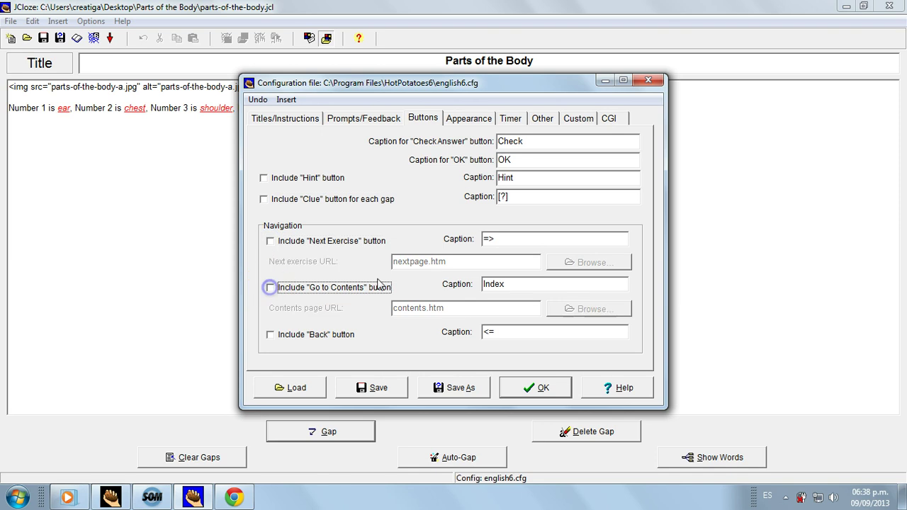
# Set the output font size to large in the appearance settings
pyautogui.click(469, 119)
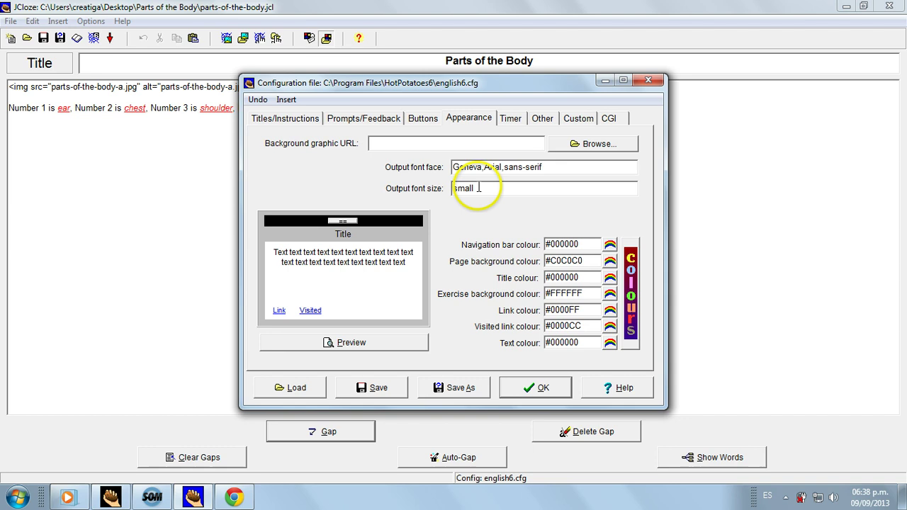
pyautogui.moveTo(474, 189); pyautogui.dragTo(453, 189)
pyautogui.press('BackSpace')
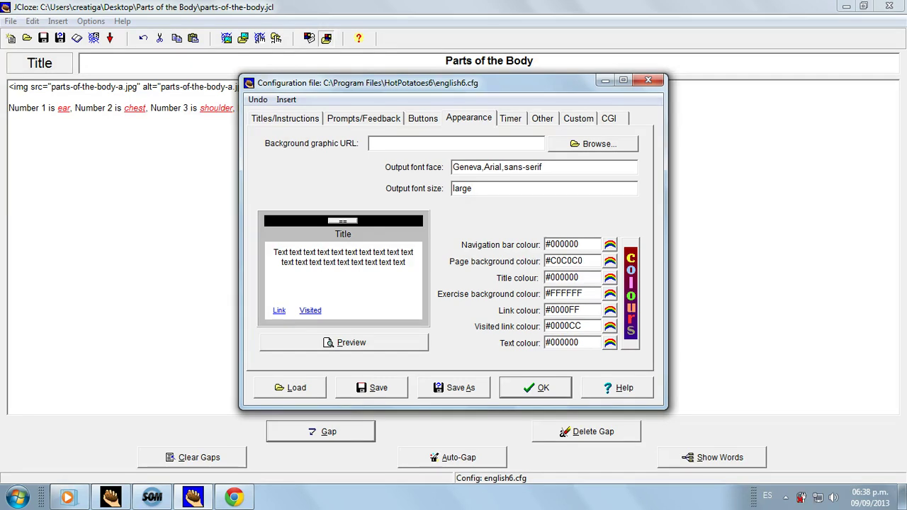
# Make the output use a dropdown list instead of text boxes, leave the word list out, and accept the configuration
pyautogui.click(513, 119)
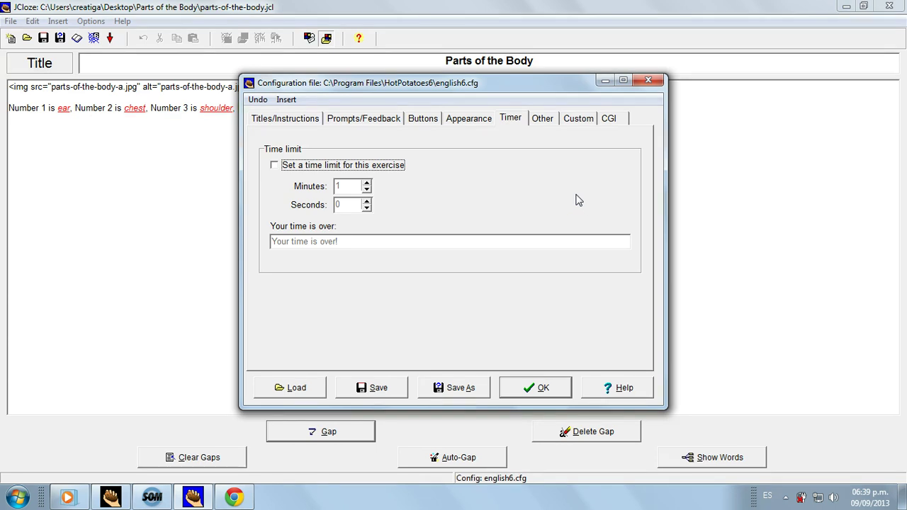
pyautogui.click(543, 119)
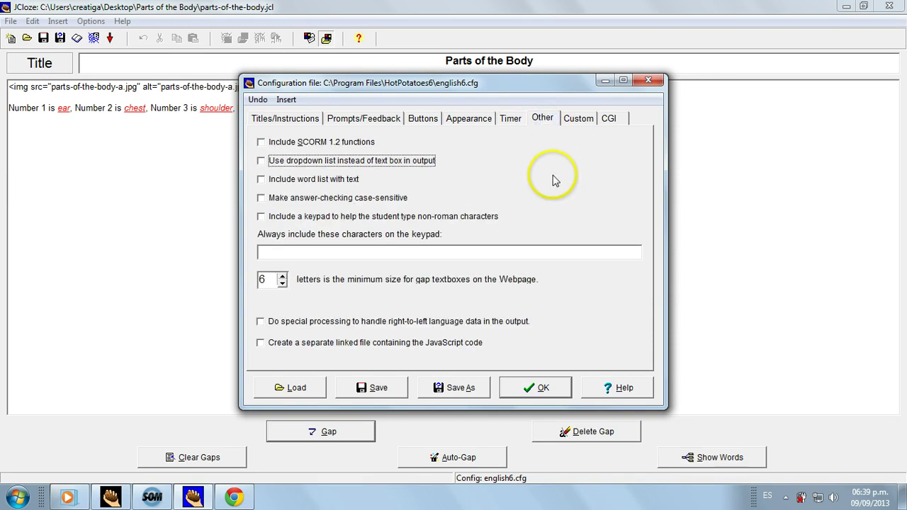
pyautogui.click(261, 160)
pyautogui.click(261, 179)
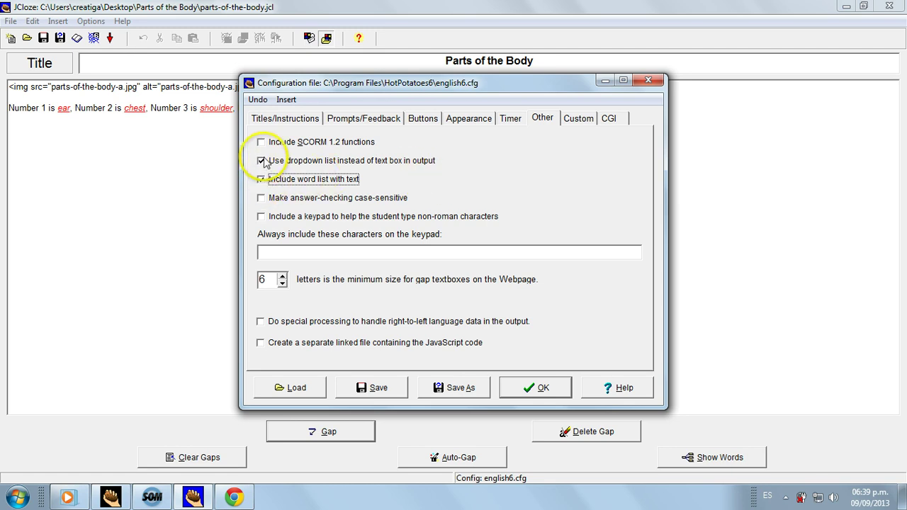
pyautogui.click(261, 179)
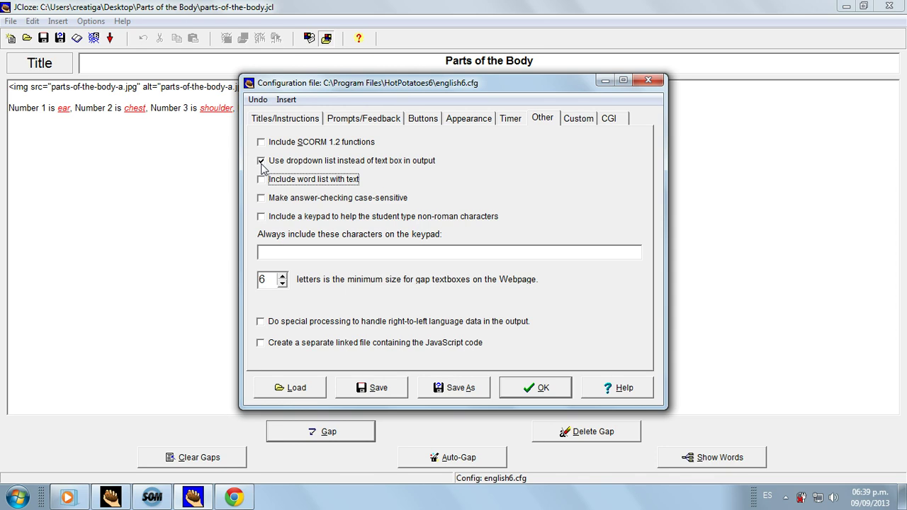
pyautogui.click(537, 386)
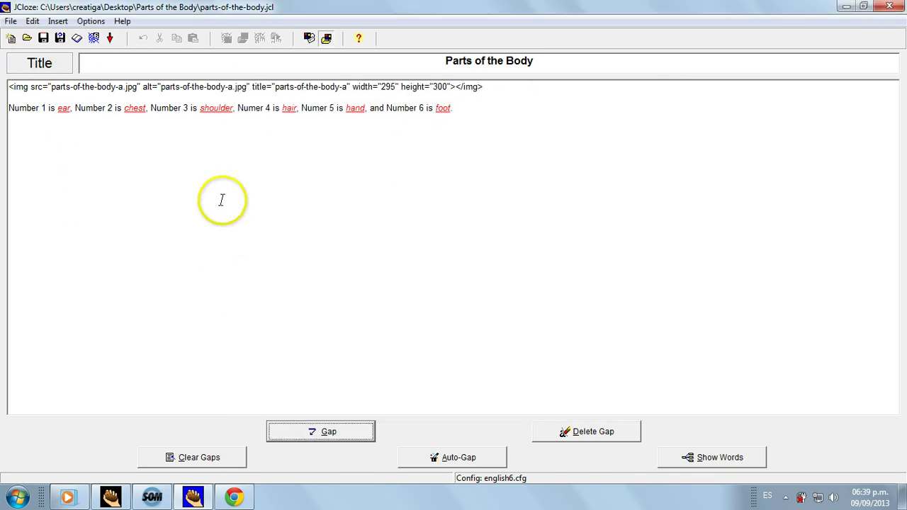
# Save the exercise and export it again as a web page, replacing parts-of-the-body.htm, and view it in the browser
pyautogui.click(43, 37)
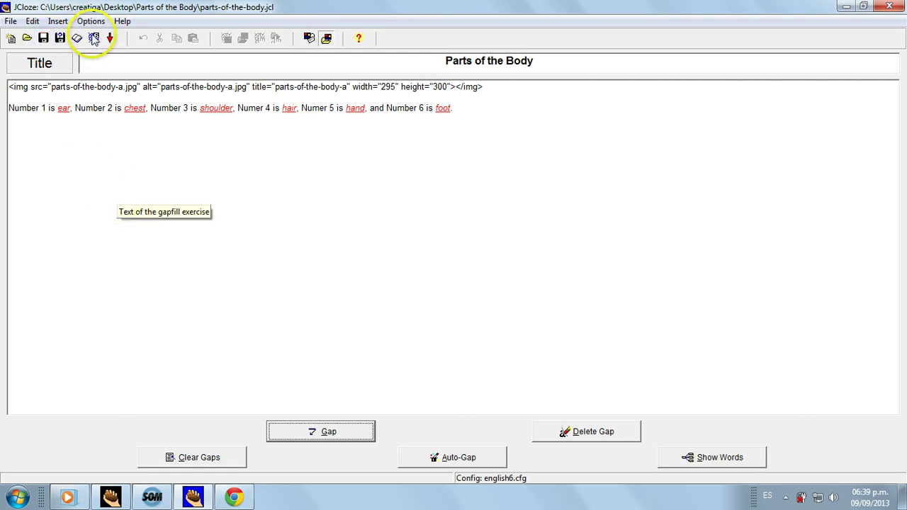
pyautogui.click(95, 40)
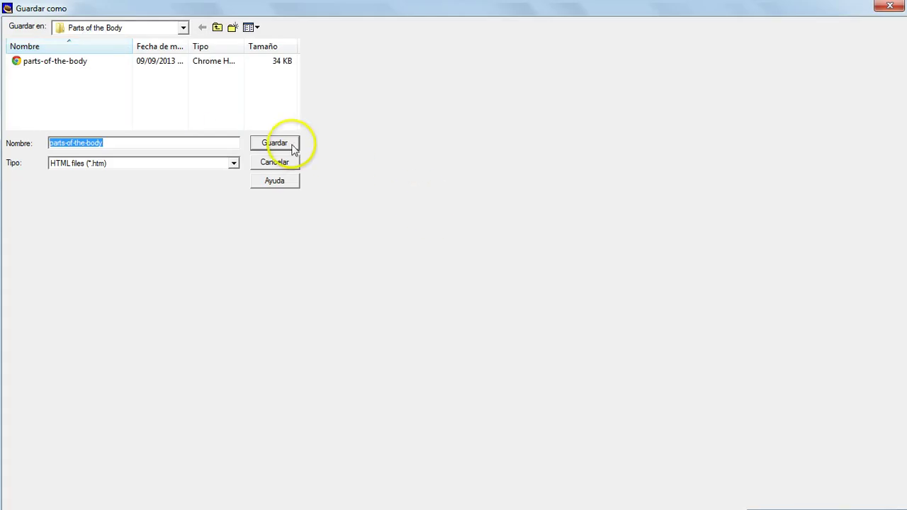
pyautogui.click(281, 145)
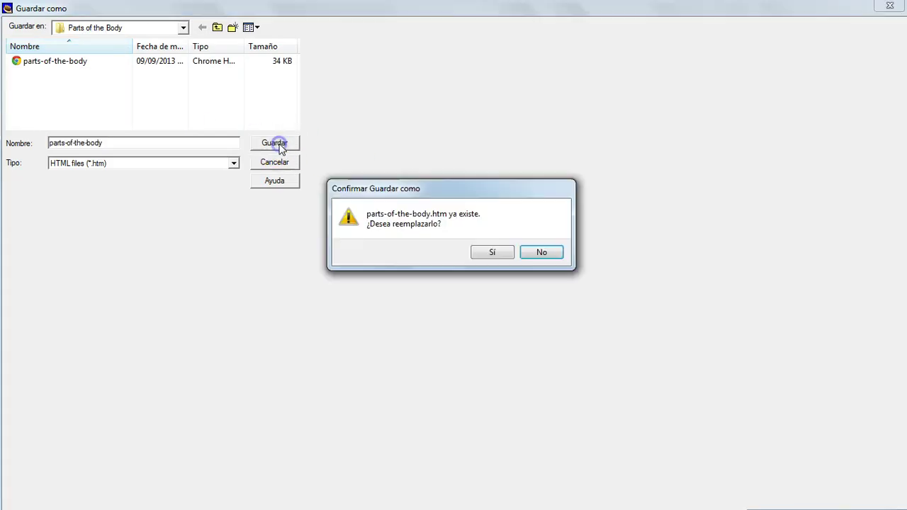
pyautogui.click(490, 257)
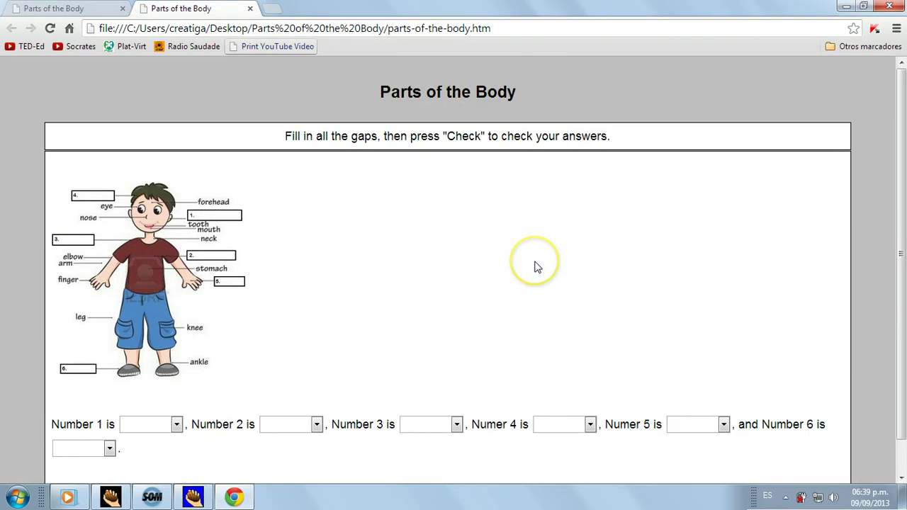
# Answer the first two gaps on the exported page with ear for number 1 and chest for number 2
pyautogui.click(175, 424)
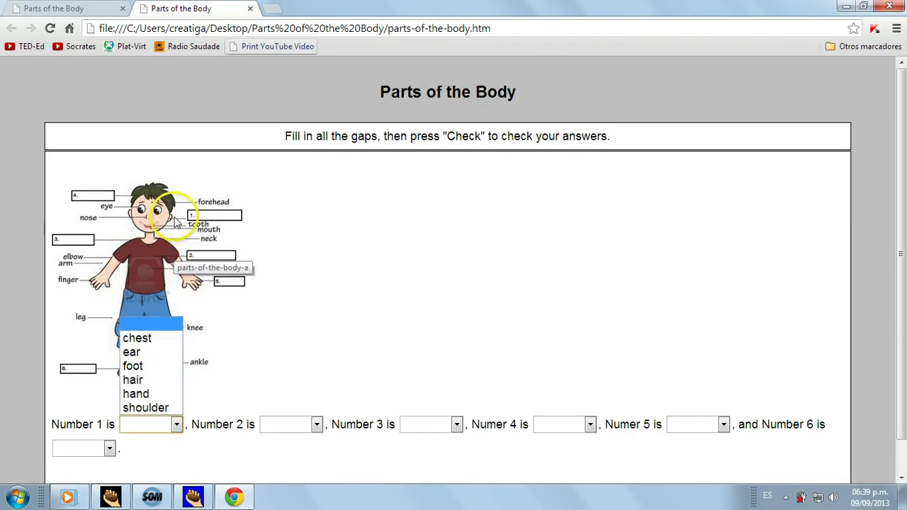
pyautogui.click(139, 352)
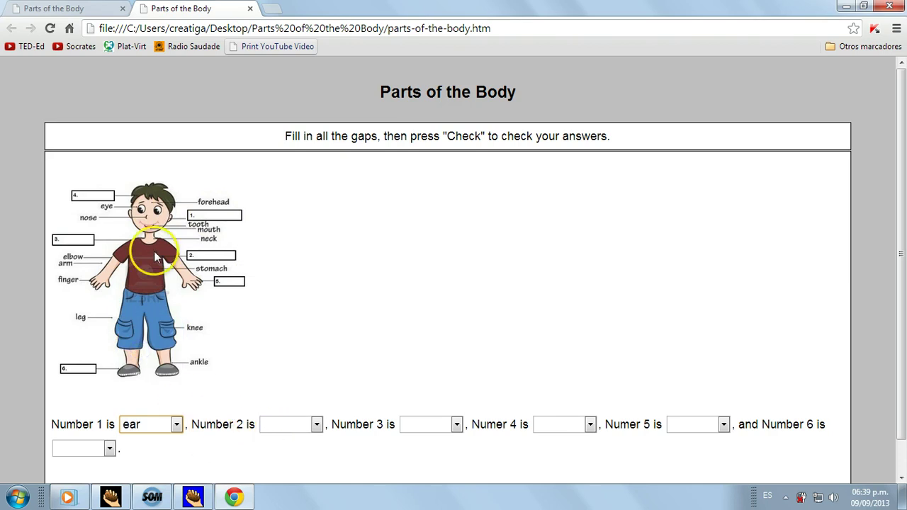
pyautogui.click(316, 424)
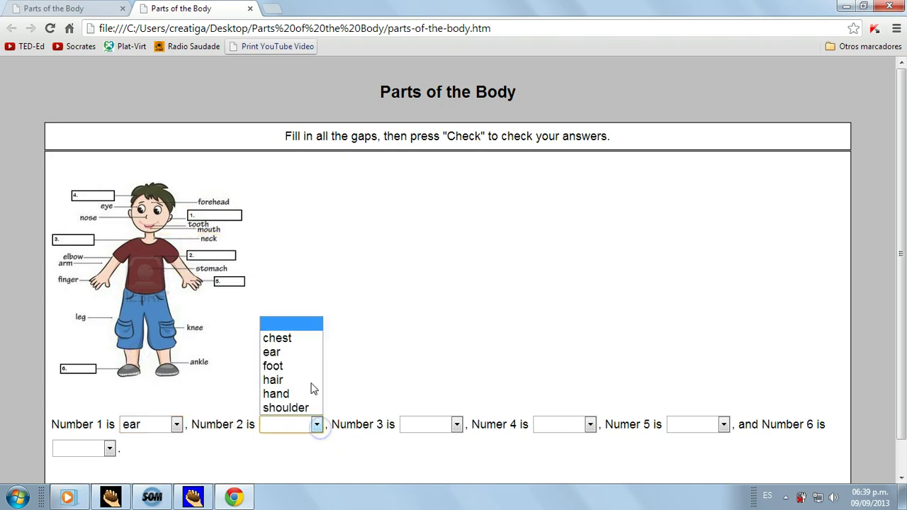
pyautogui.click(275, 337)
# Compare the page with the earlier exported version in the other browser tab, and choose shoulder for number 3
pyautogui.click(456, 424)
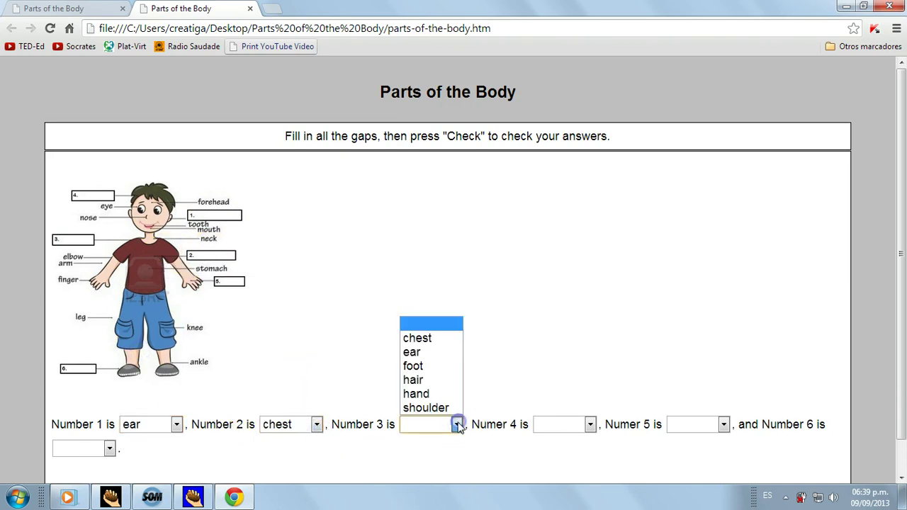
pyautogui.press('Down')
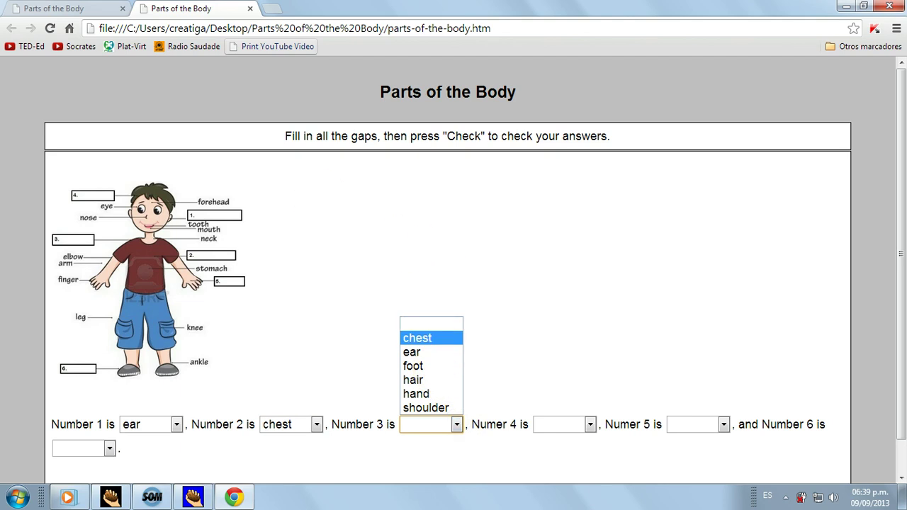
pyautogui.click(64, 7)
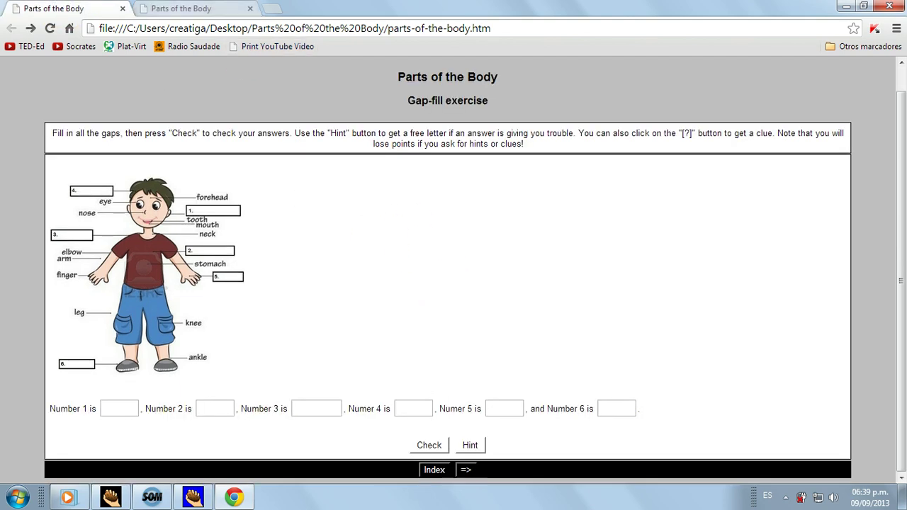
pyautogui.click(183, 8)
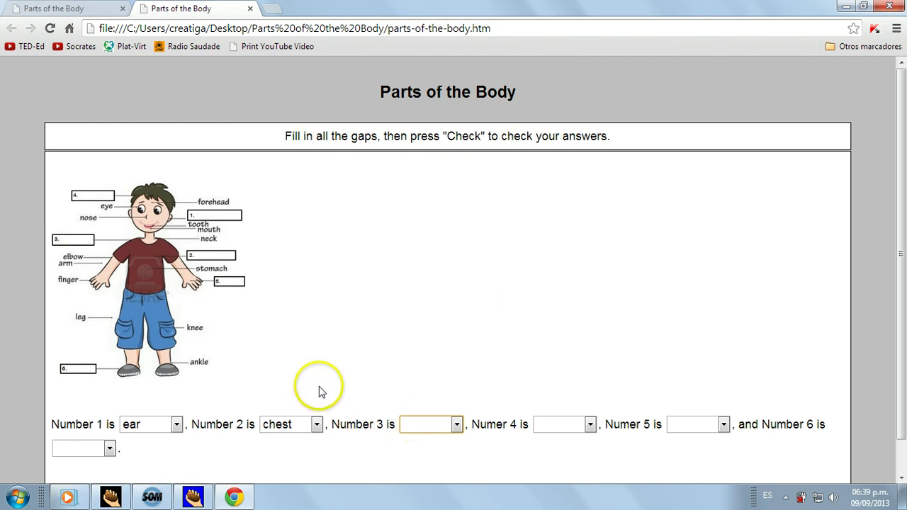
pyautogui.click(457, 425)
pyautogui.click(445, 408)
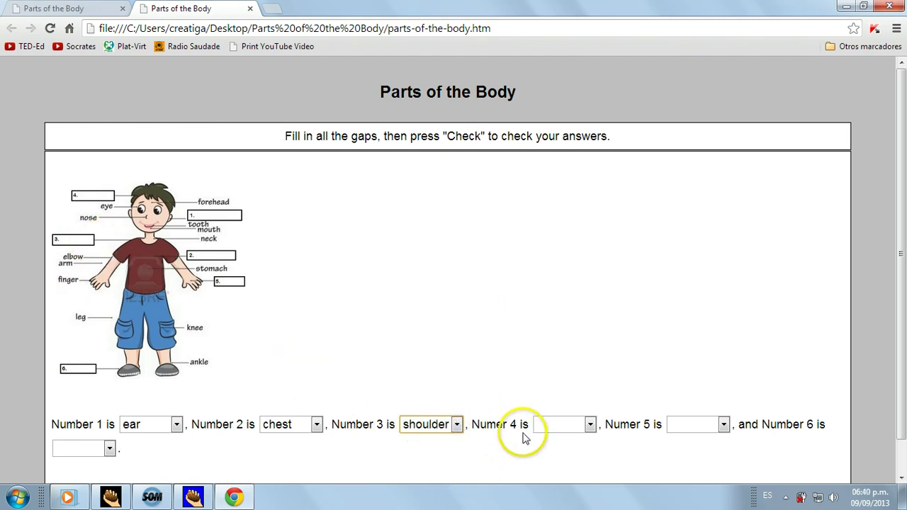
# Answer the remaining gaps with hair for number 4, hand for number 5 and foot for number 6
pyautogui.click(495, 425)
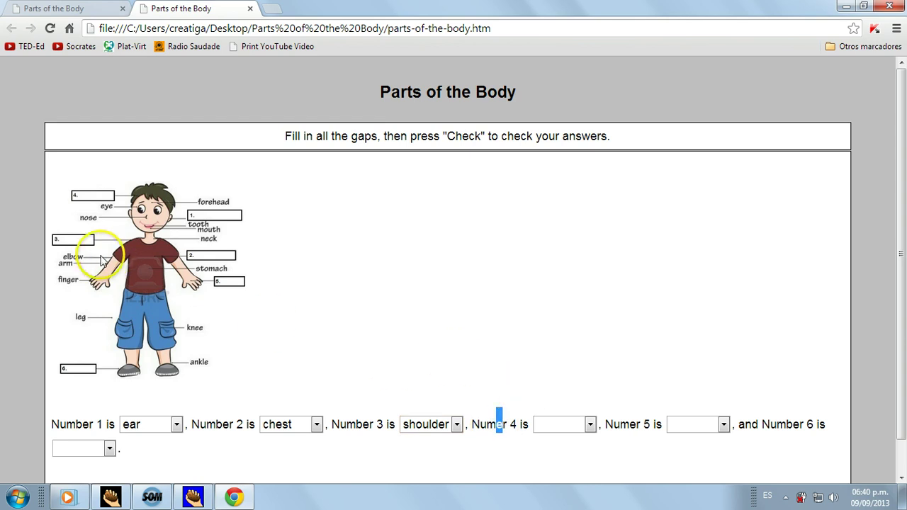
pyautogui.click(589, 424)
pyautogui.click(549, 381)
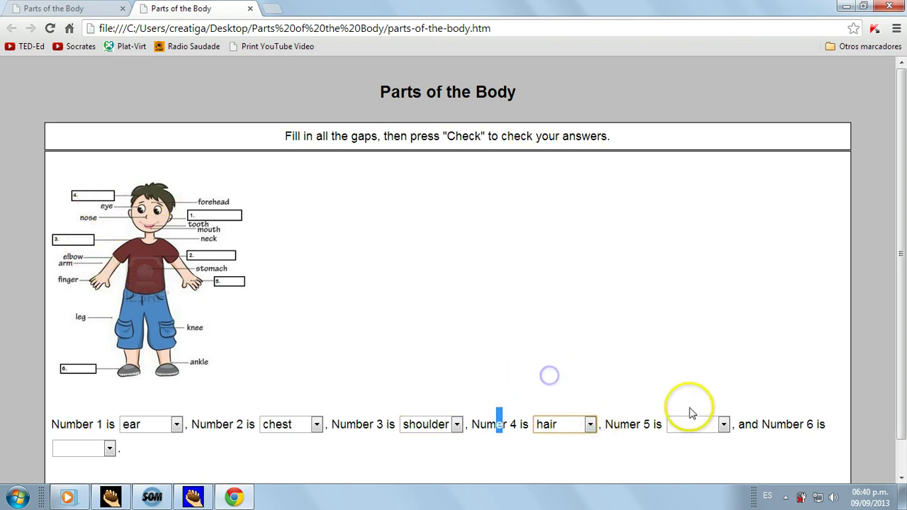
pyautogui.click(635, 424)
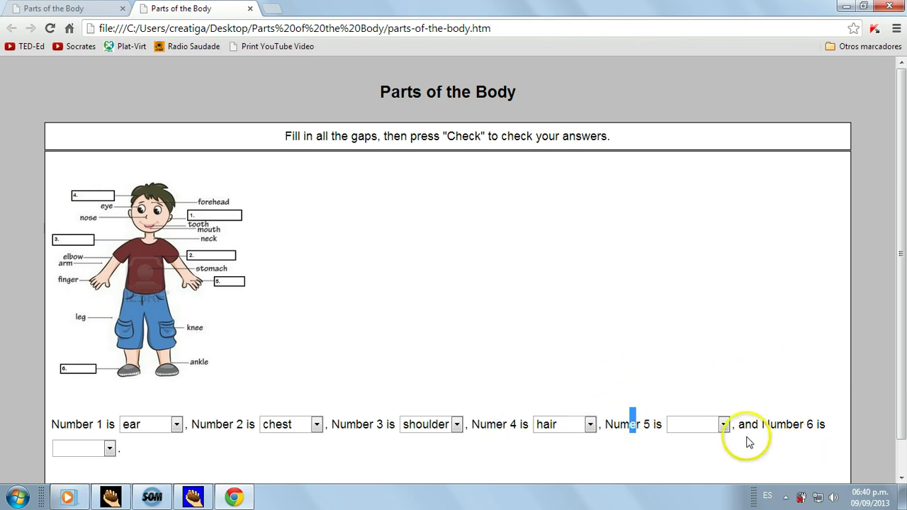
pyautogui.click(722, 424)
pyautogui.click(700, 394)
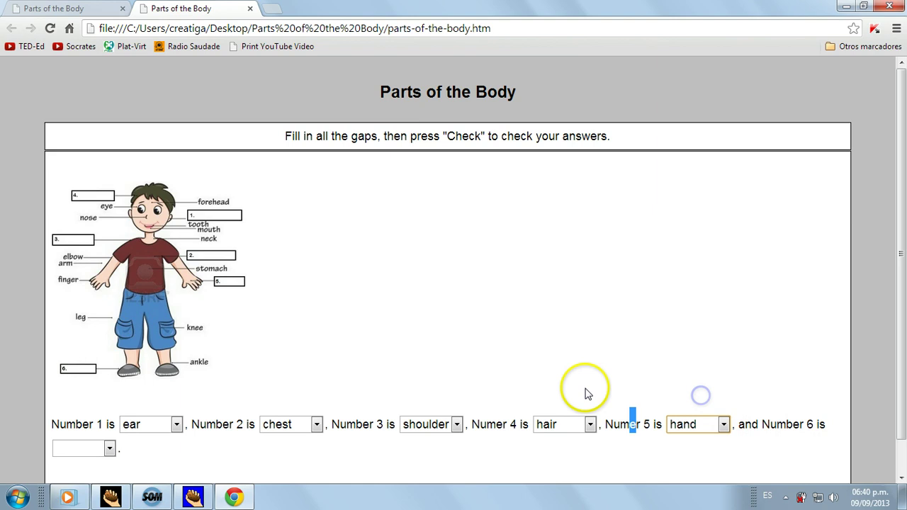
pyautogui.click(110, 449)
pyautogui.click(85, 389)
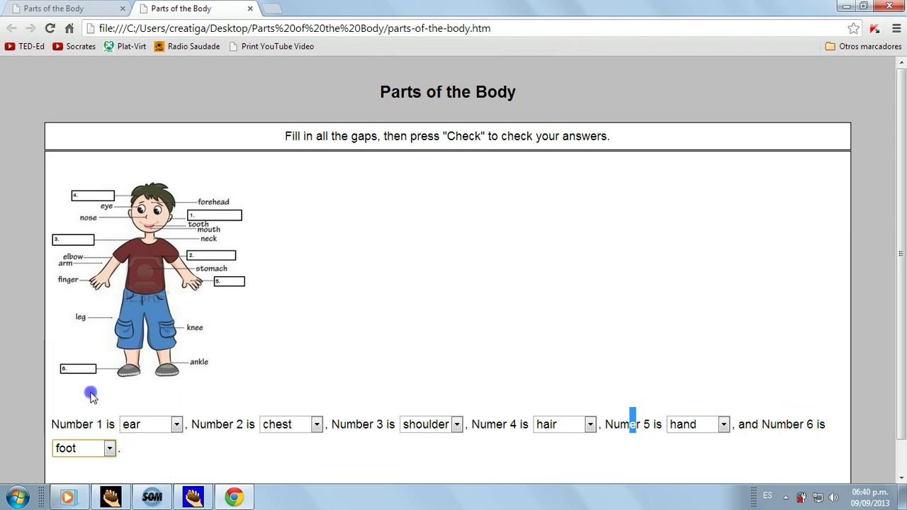
# Submit the completed gap-fill exercise for checking
pyautogui.scroll(-1, 777, 286)
pyautogui.scroll(1, 491, 465)
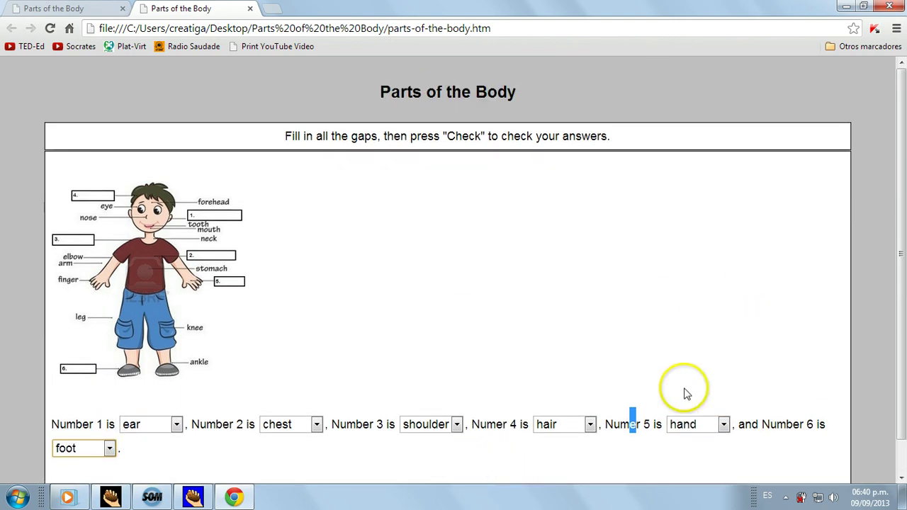
pyautogui.scroll(-1, 415, 480)
pyautogui.click(461, 460)
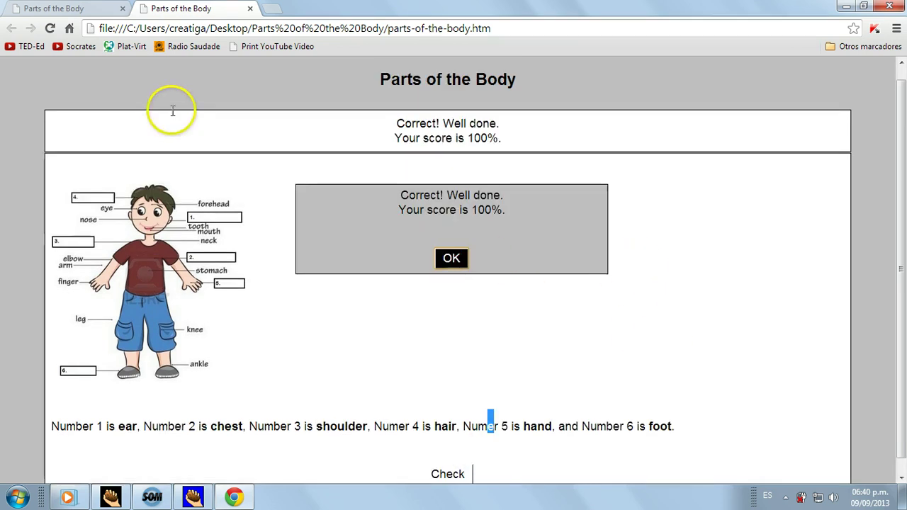
# Switch back to JCloze and correct the misspelled "Numer" to "Number" before 4 and 5 in the exercise text
pyautogui.hotkey('alt', 'Tab')
pyautogui.click(255, 110)
pyautogui.write('b')
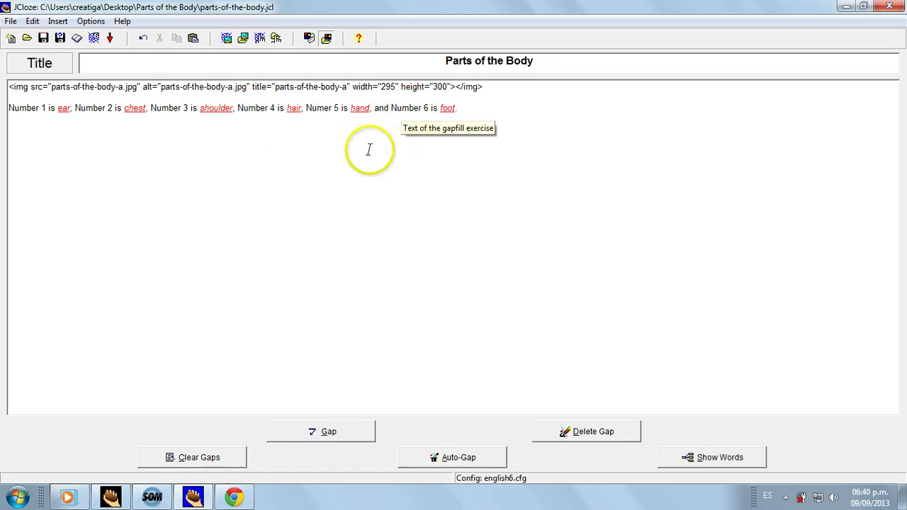
pyautogui.click(323, 109)
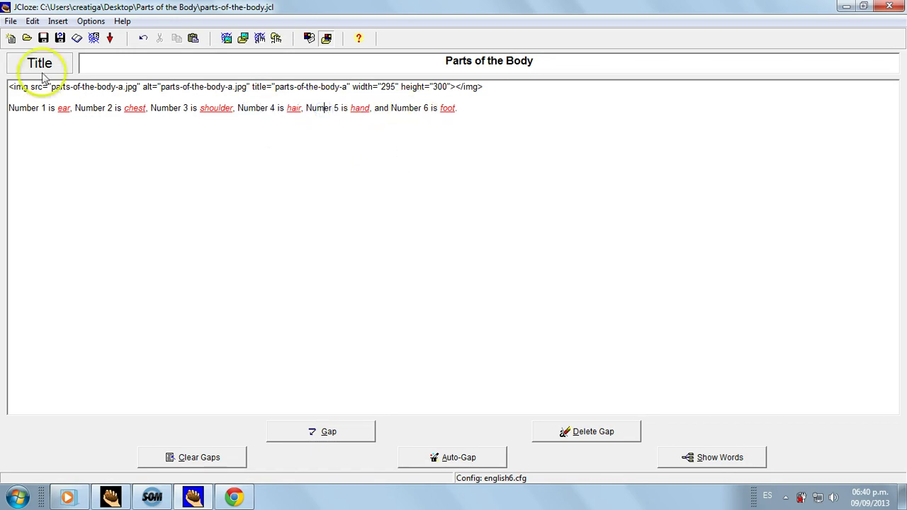
pyautogui.write('b')
# Configure the output to use text boxes instead of dropdown lists and to include a word list with the text
pyautogui.click(90, 21)
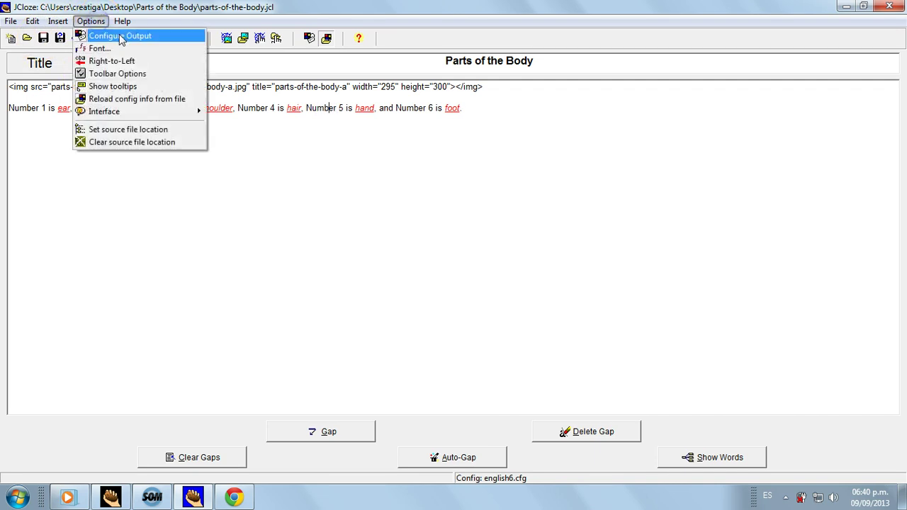
pyautogui.click(123, 37)
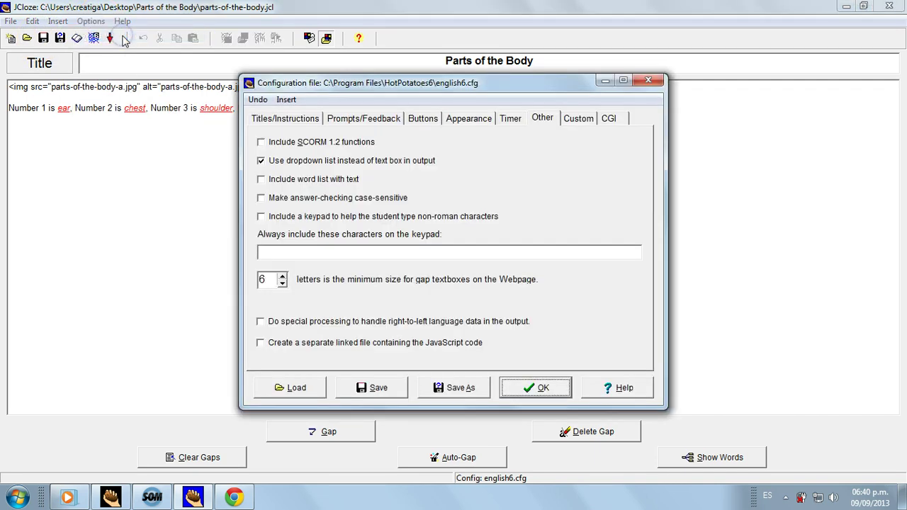
pyautogui.click(261, 181)
pyautogui.click(262, 161)
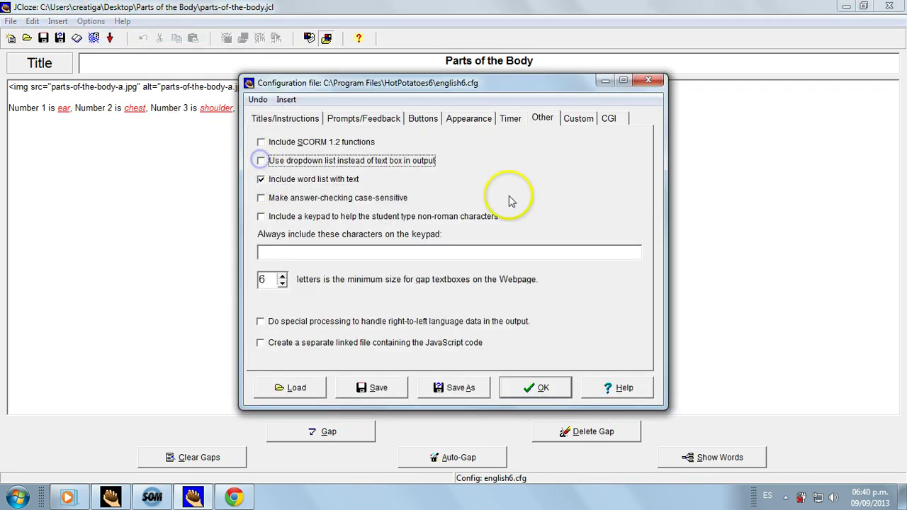
pyautogui.click(536, 388)
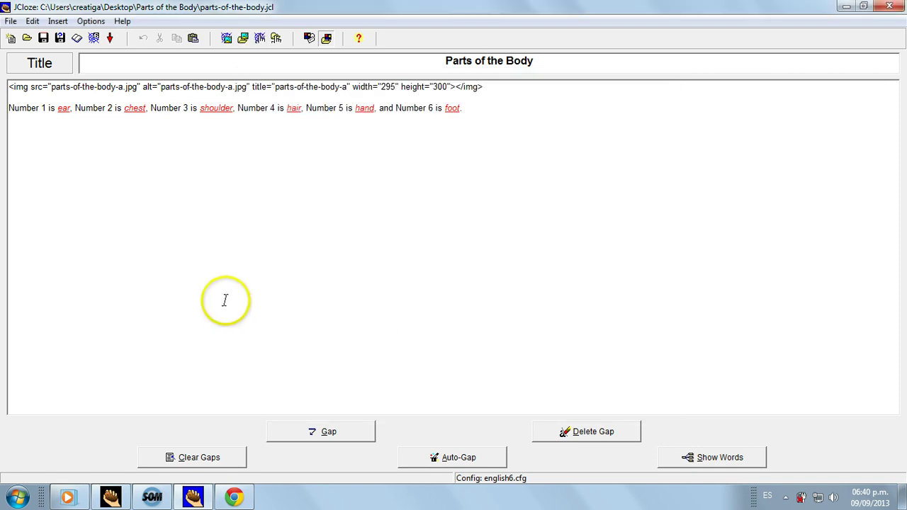
# Export the exercise as the web page parts-of-the-body, replacing the existing file, and view it in the browser
pyautogui.click(92, 38)
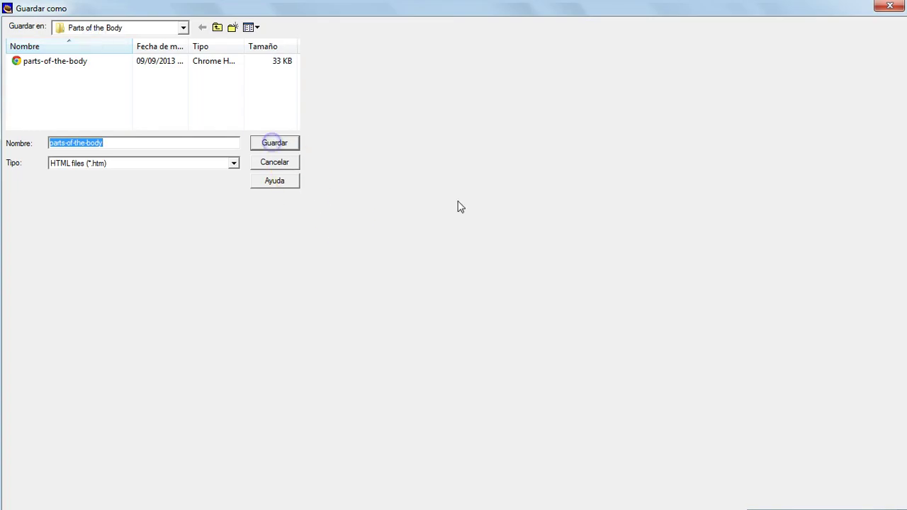
pyautogui.click(496, 268)
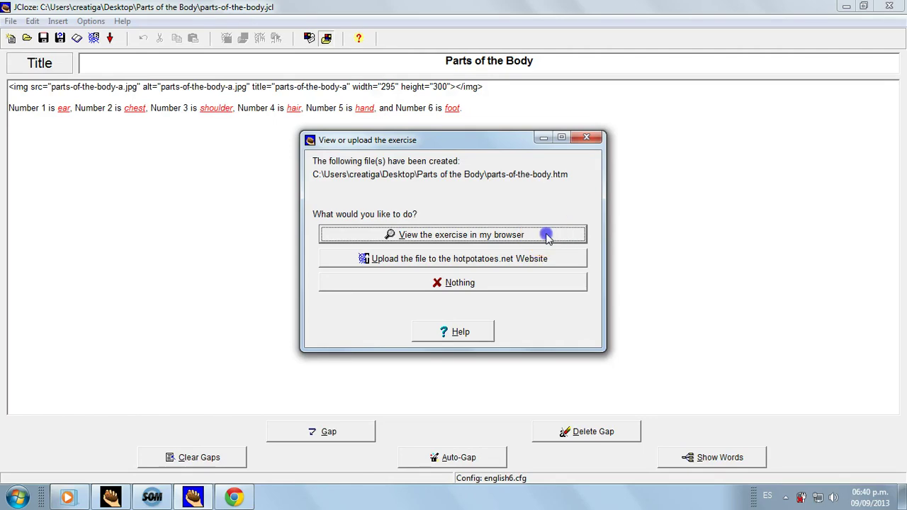
pyautogui.click(488, 233)
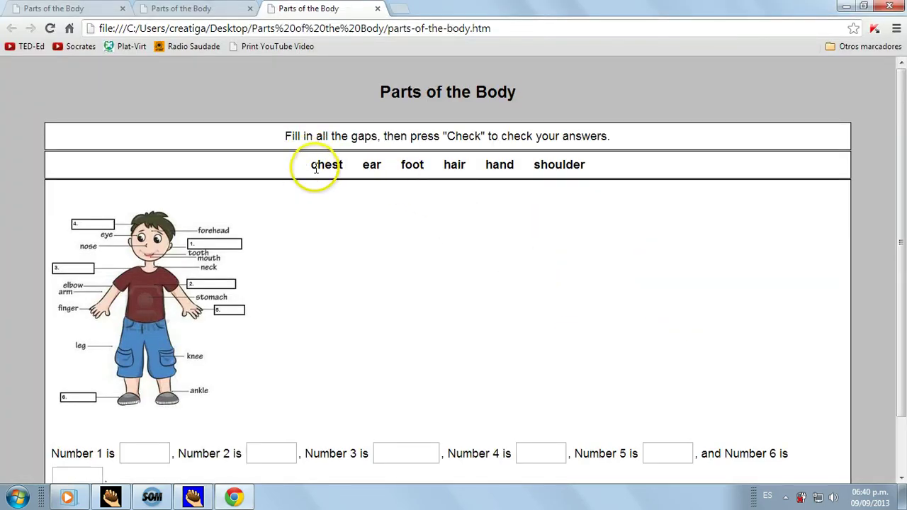
# Examine the word list on the new page and compare it with the two earlier exported versions in the other browser tabs
pyautogui.moveTo(316, 168); pyautogui.dragTo(602, 161)
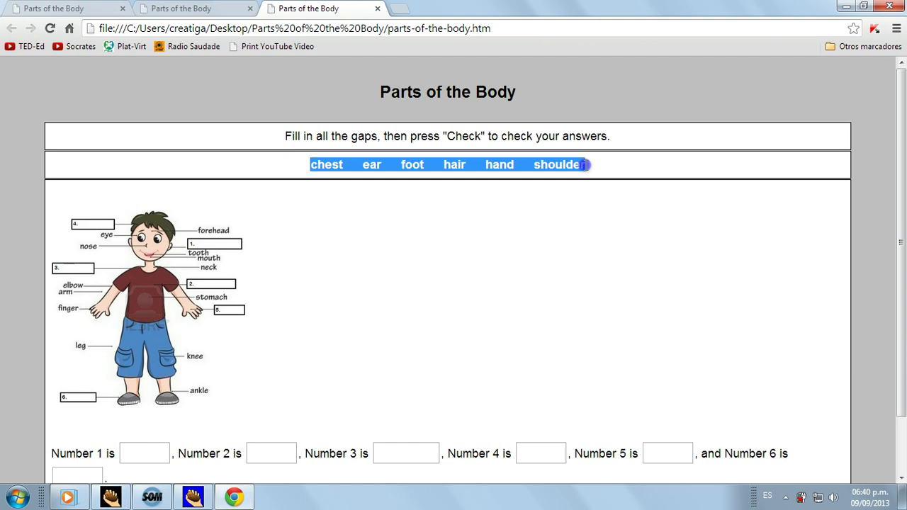
pyautogui.click(608, 208)
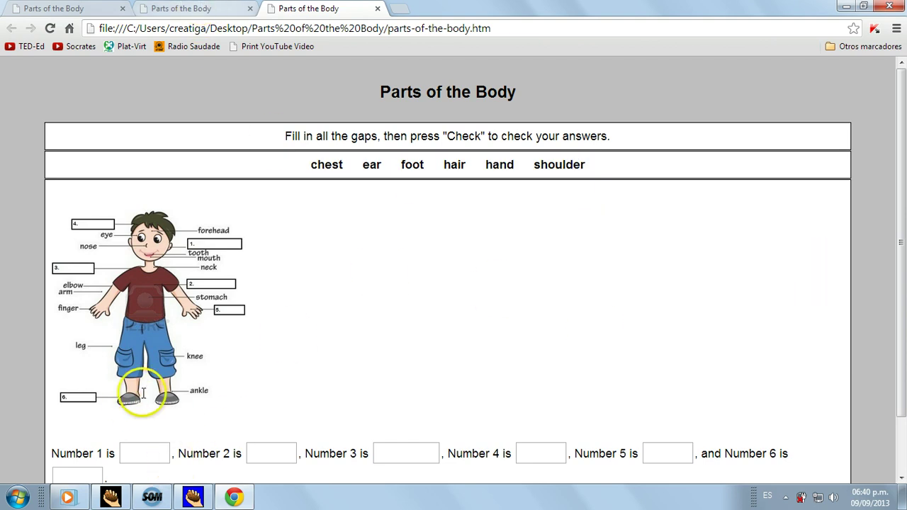
pyautogui.click(210, 10)
pyautogui.scroll(-1, 638, 347)
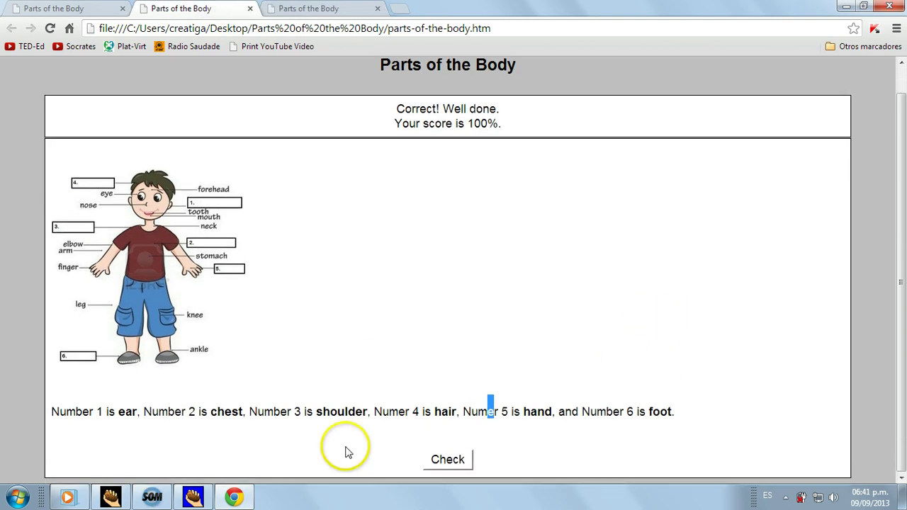
pyautogui.click(93, 9)
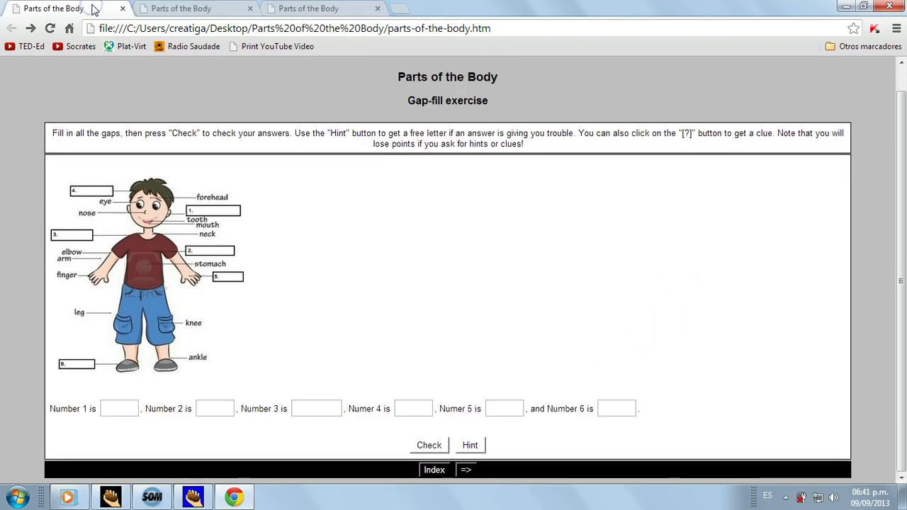
pyautogui.click(326, 9)
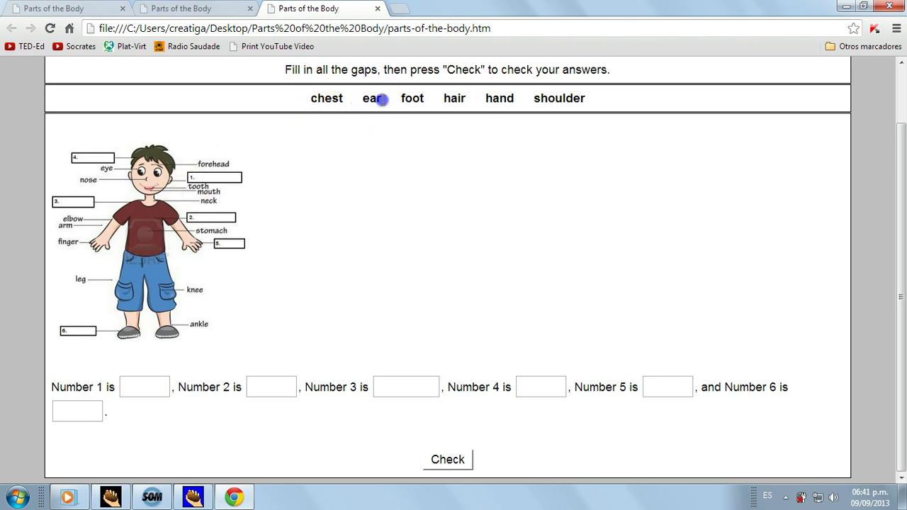
# Answer number 1 with ear from the word list, check the exercise and dismiss the score message
pyautogui.moveTo(376, 99); pyautogui.dragTo(383, 99)
pyautogui.moveTo(372, 100); pyautogui.dragTo(148, 391)
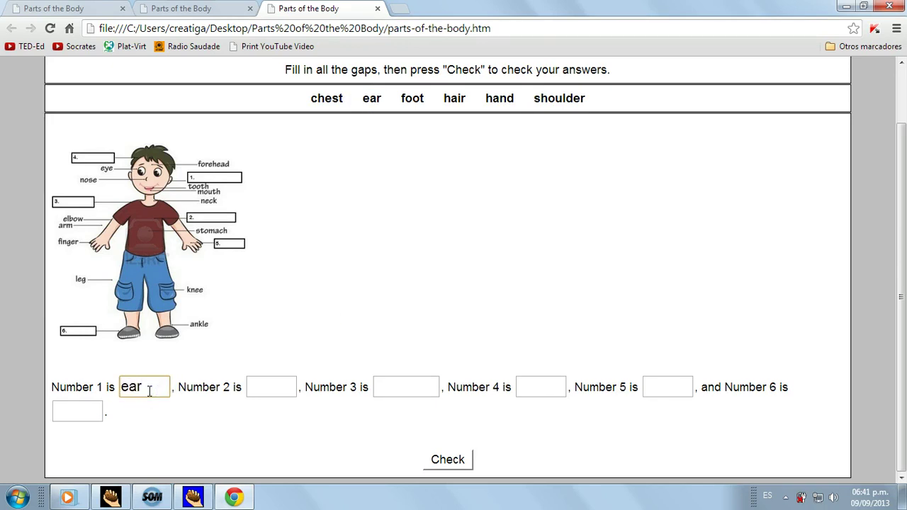
pyautogui.press('Return')
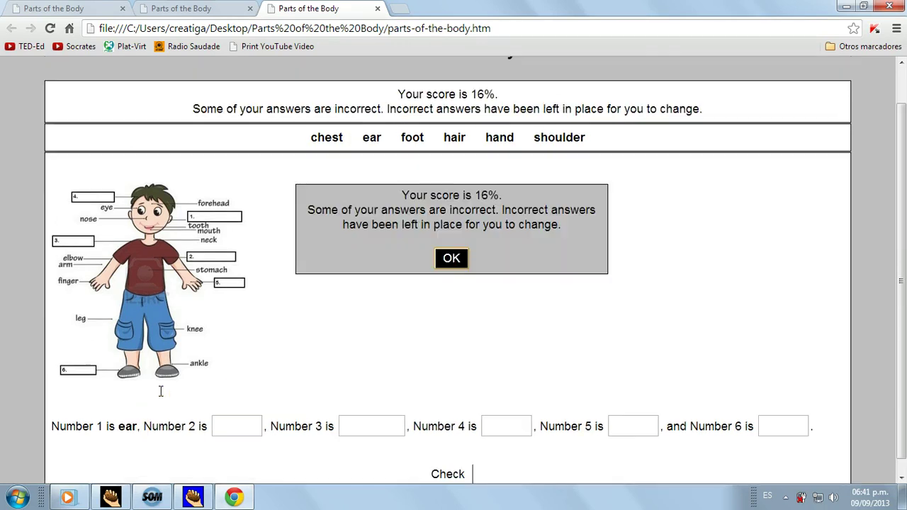
pyautogui.press('Return')
# Answer number 2 with chest, check the exercise again and dismiss the score message
pyautogui.click(236, 423)
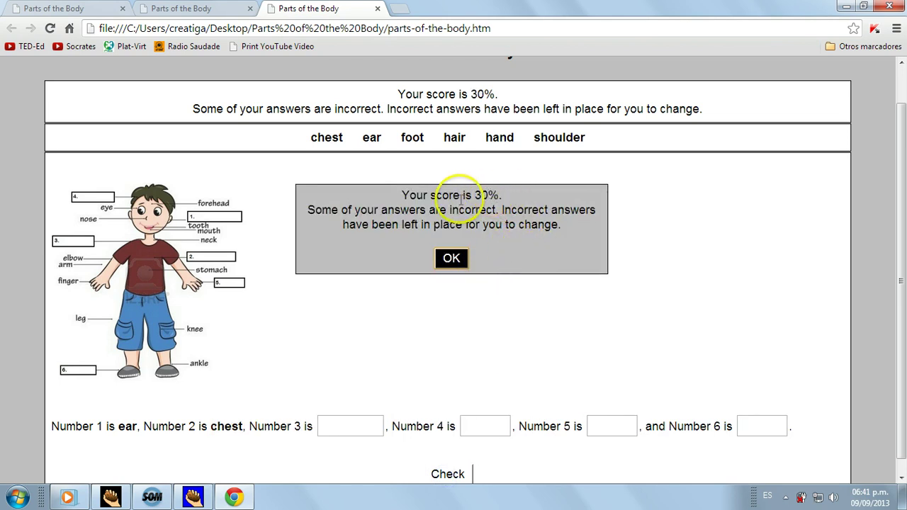
pyautogui.click(451, 259)
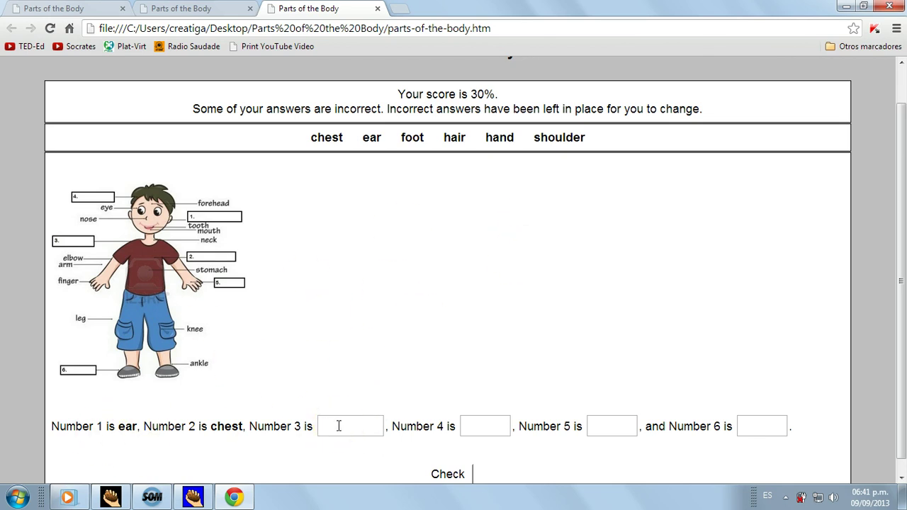
pyautogui.click(471, 473)
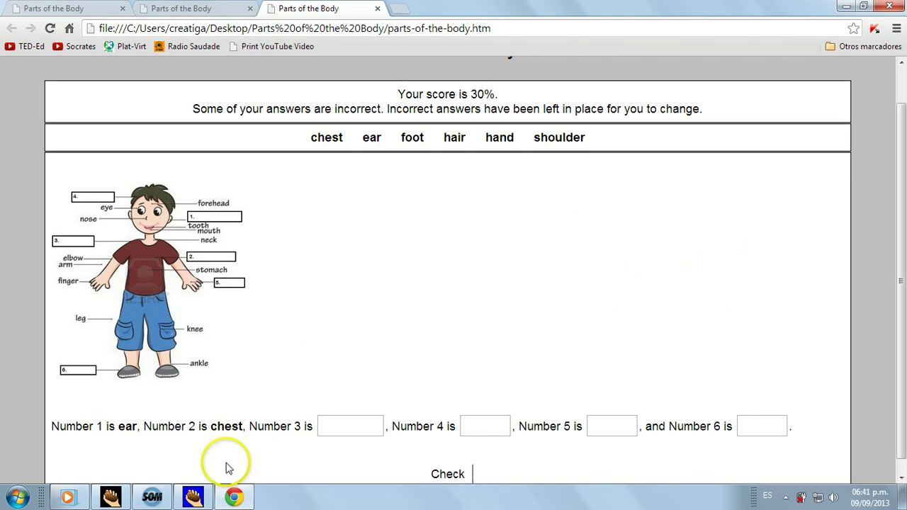
# Leave the browser, close JCloze and open the Parts of the Body folder on the desktop
pyautogui.click(845, 7)
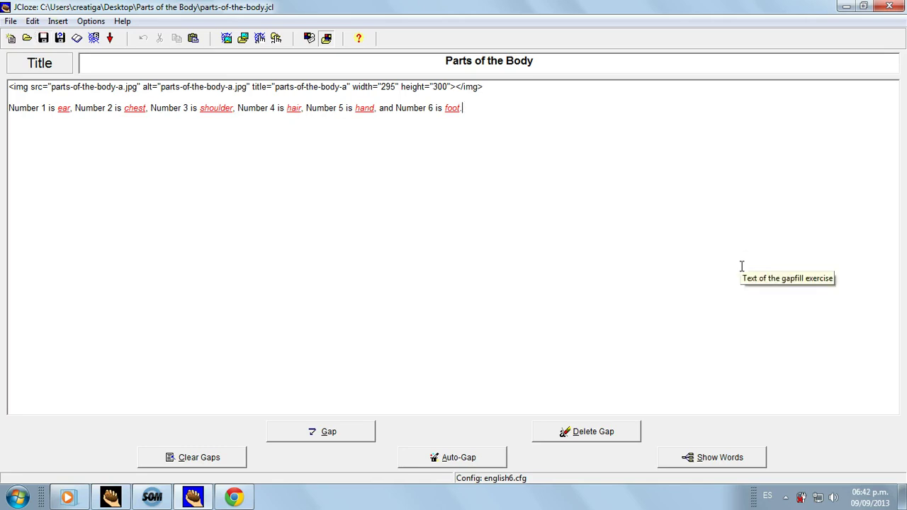
pyautogui.click(888, 9)
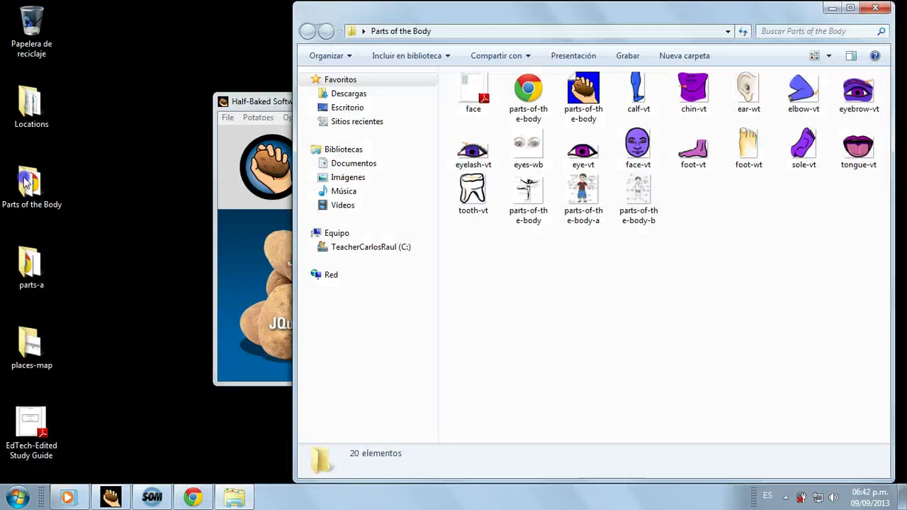
# Inspect the exported parts-of-the-body web page and the parts-of-the-body-a picture in the folder
pyautogui.click(527, 90)
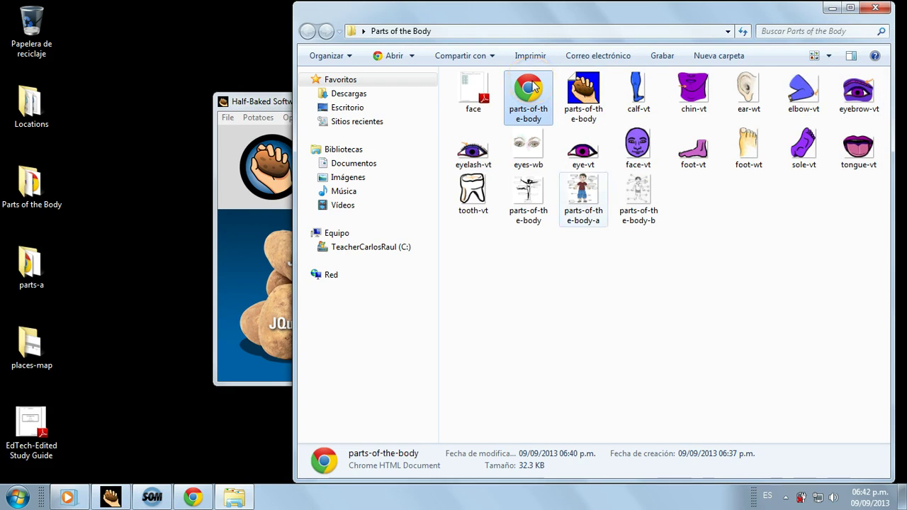
pyautogui.press('Down')
pyautogui.press('Down')
pyautogui.press('Right')
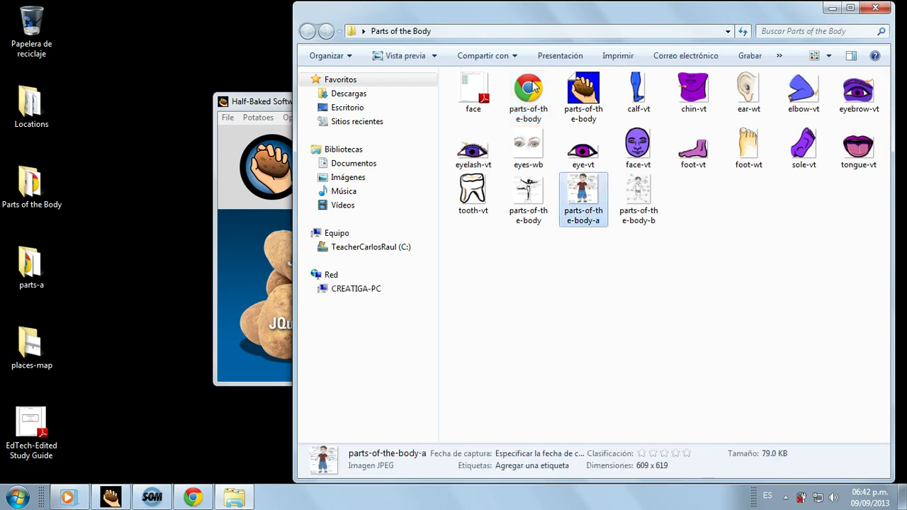
pyautogui.hotkey('ctrl', 'space')
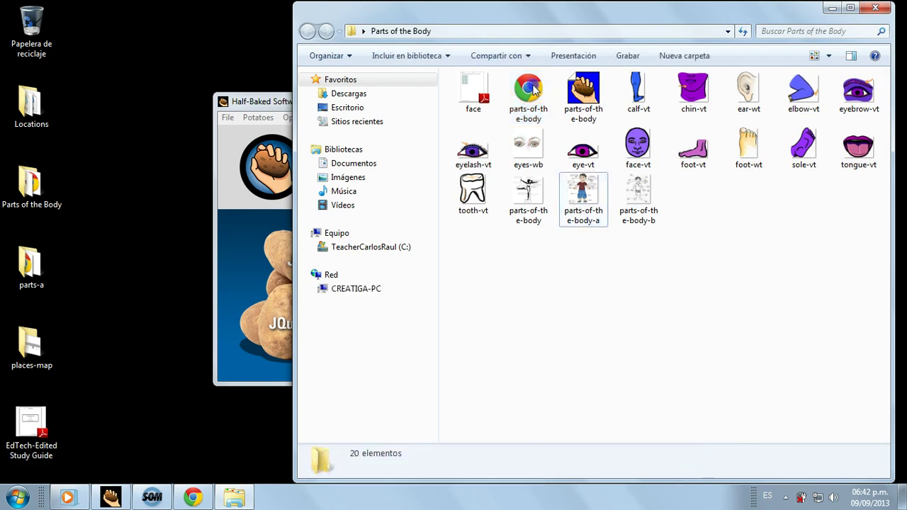
# Duplicate the Parts of the Body folder on the desktop and look through the copy's contents
pyautogui.click(29, 183)
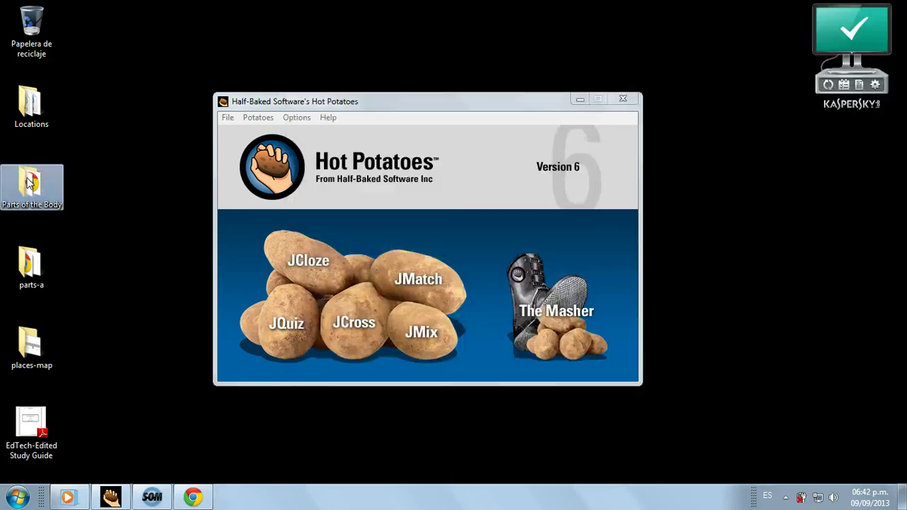
pyautogui.rightClick(28, 183)
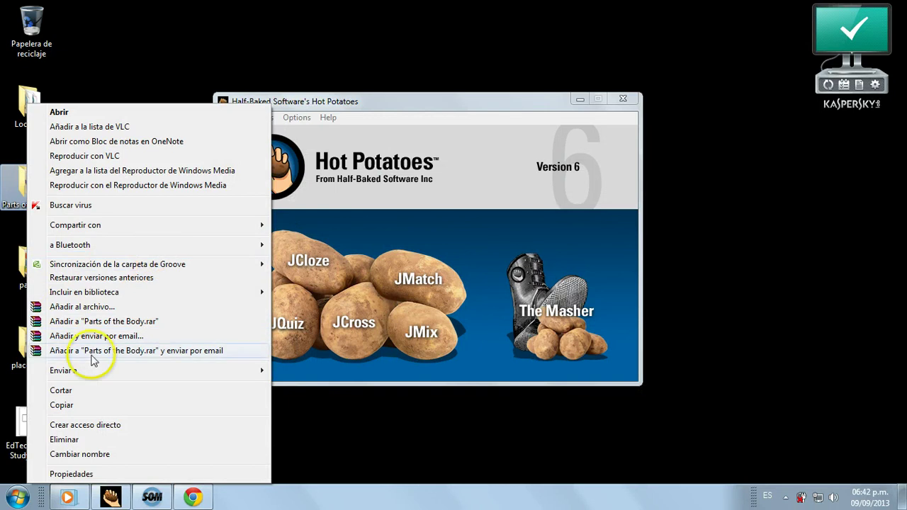
pyautogui.click(73, 405)
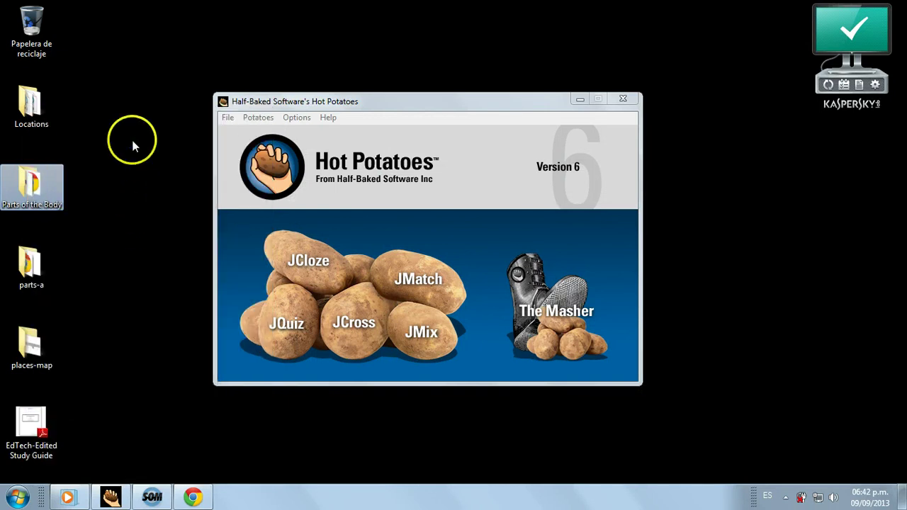
pyautogui.rightClick(122, 90)
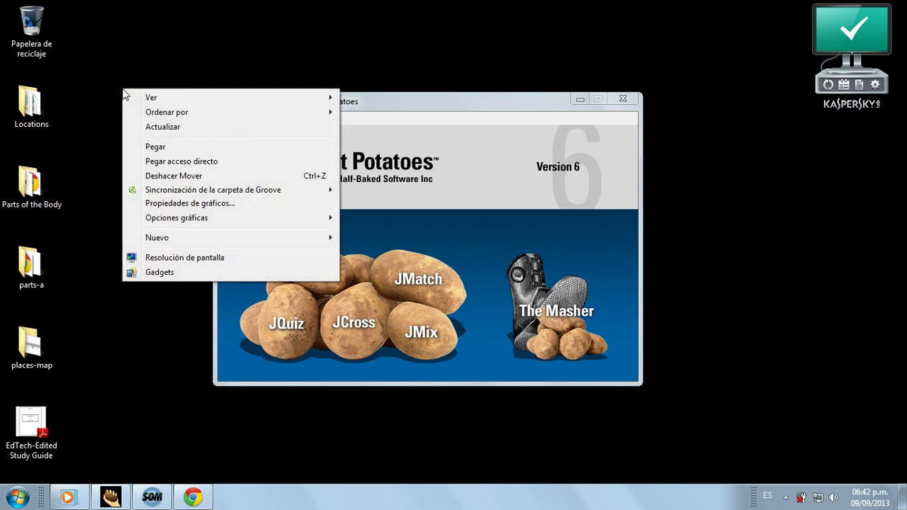
pyautogui.click(149, 147)
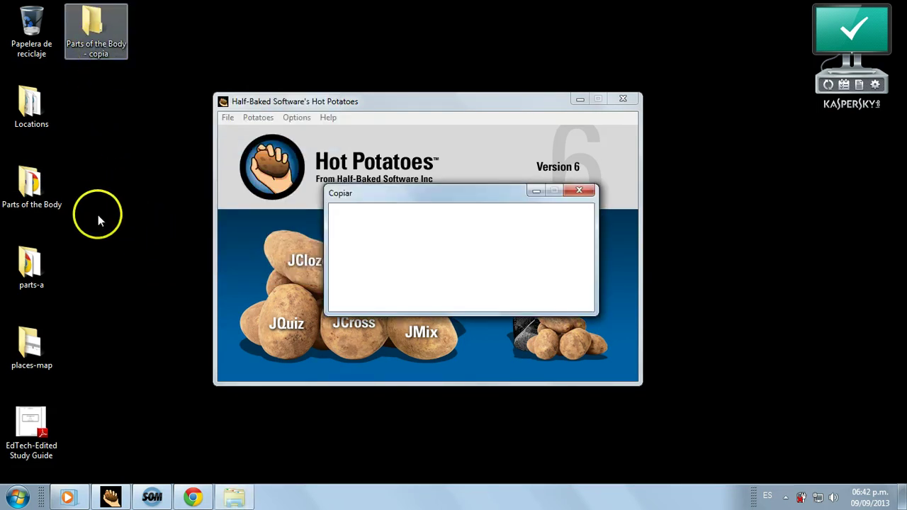
pyautogui.doubleClick(92, 23)
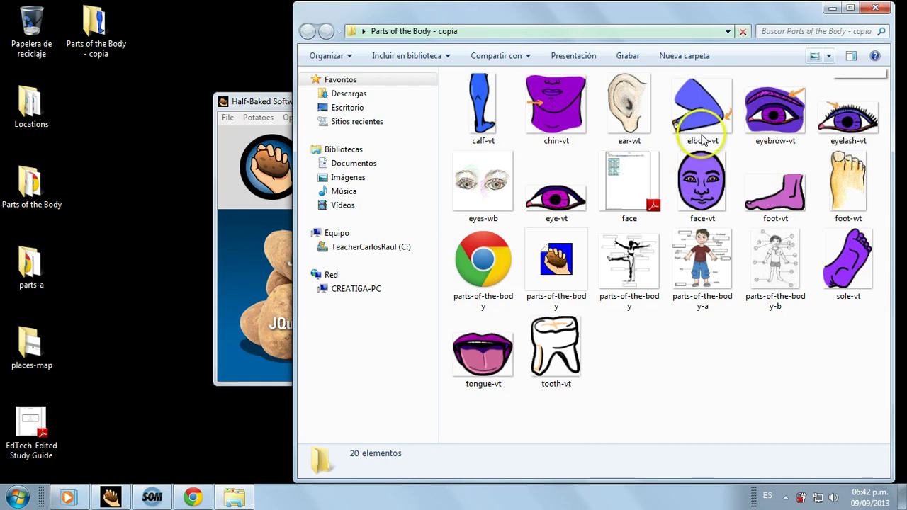
pyautogui.scroll(-2, 505, 64)
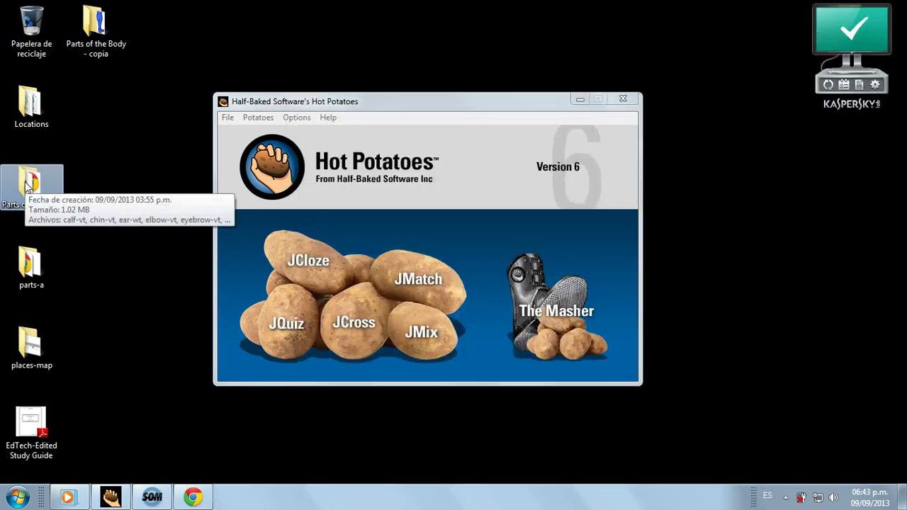
# Delete the unused images from the original Parts of the Body folder, keeping the parts-of-the-body-a picture and the exercise files
pyautogui.doubleClick(28, 182)
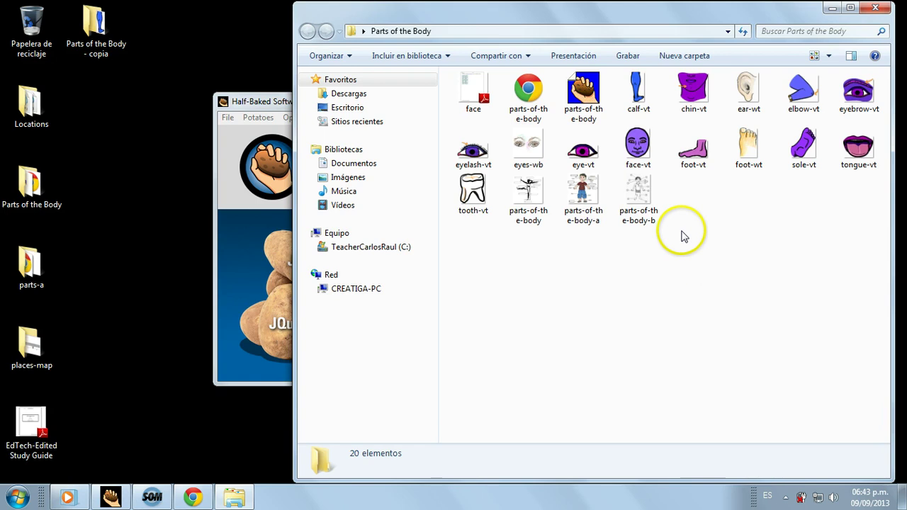
pyautogui.click(863, 289)
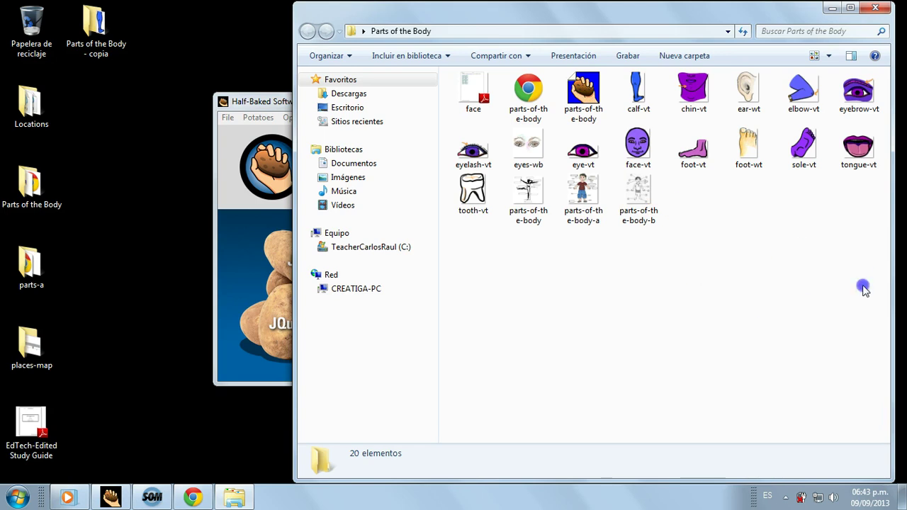
pyautogui.moveTo(864, 289); pyautogui.dragTo(632, 78)
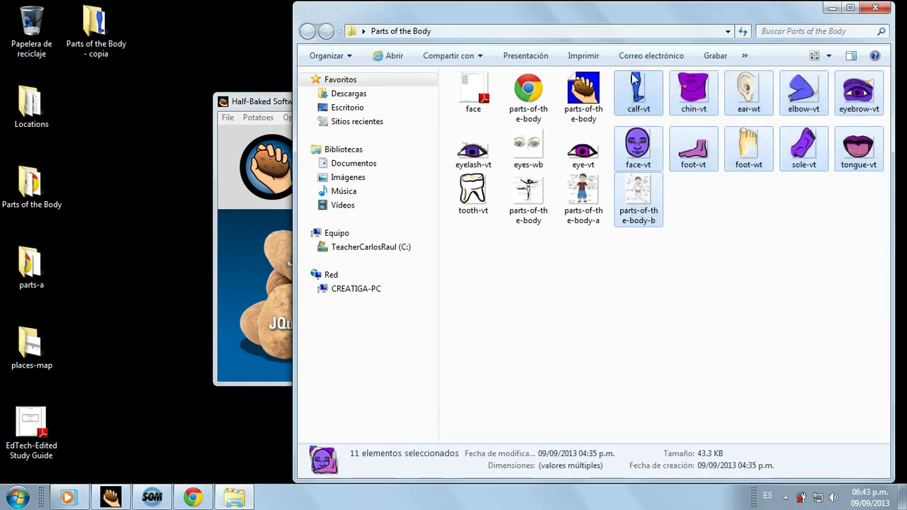
pyautogui.press('Delete')
pyautogui.moveTo(870, 139); pyautogui.dragTo(638, 78)
pyautogui.press('Delete')
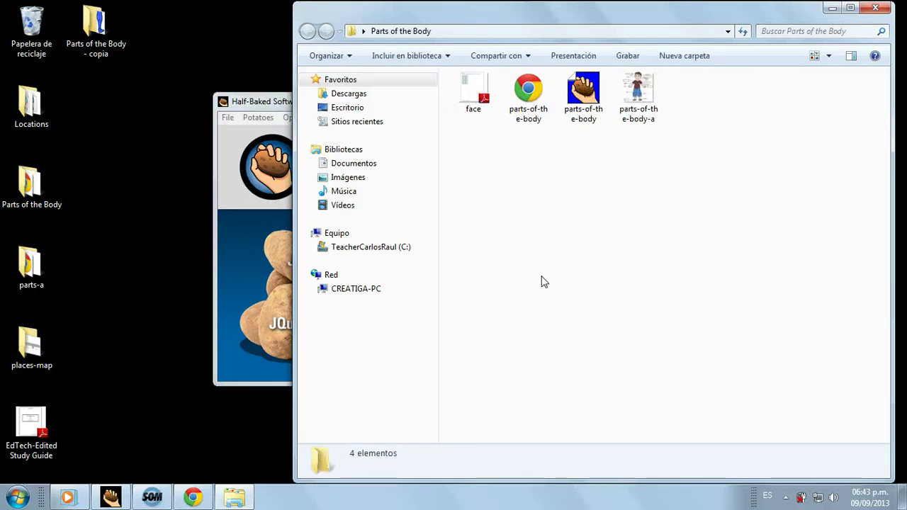
# Delete the face PDF and check the remaining web page, parts-of-the-body-a picture and JCloze file
pyautogui.click(475, 101)
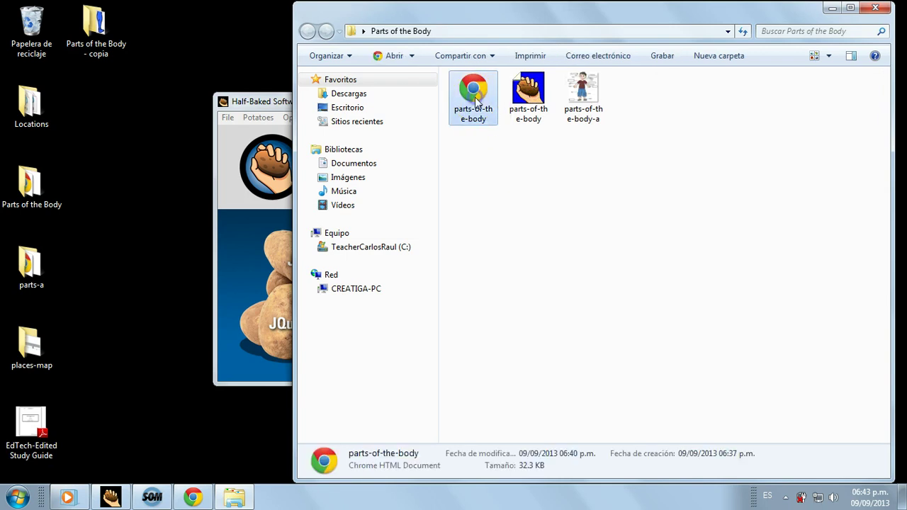
pyautogui.click(573, 91)
pyautogui.click(528, 92)
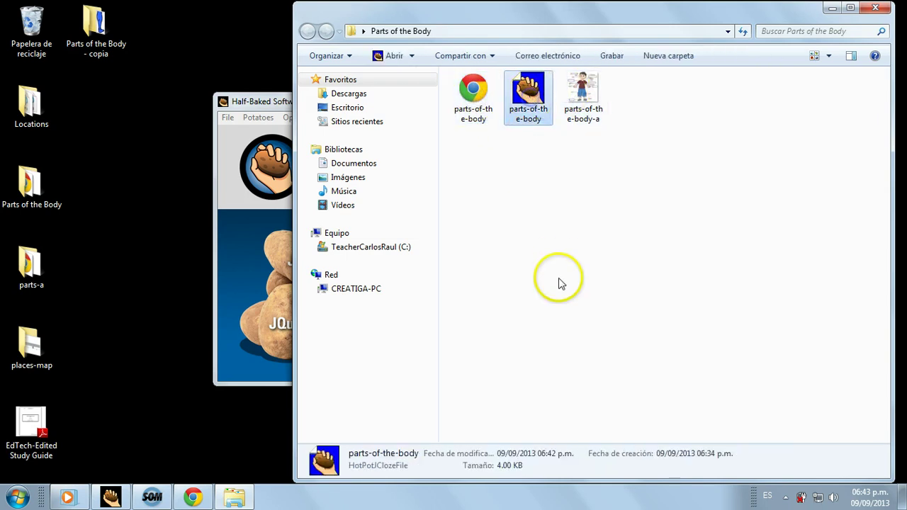
# Delete the parts-of-the-body JCloze file from the original Parts of the Body folder and close the folder
pyautogui.press('Delete')
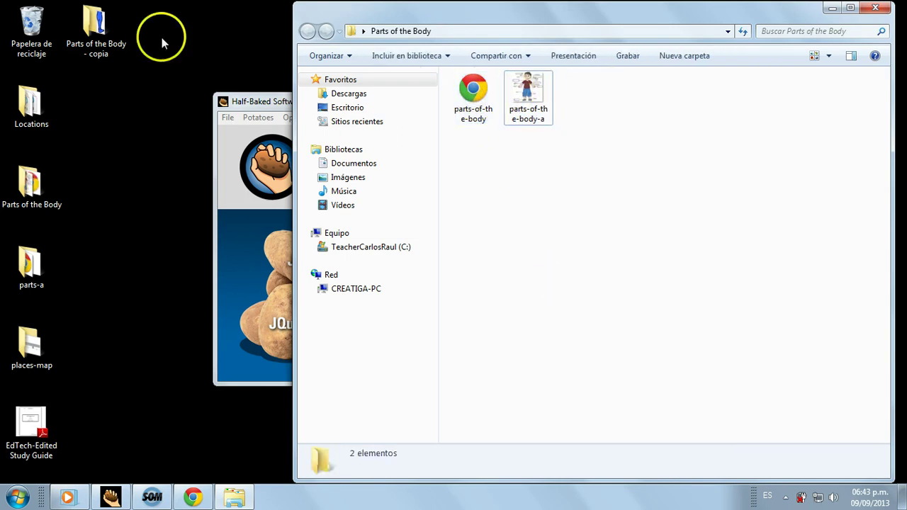
pyautogui.click(878, 10)
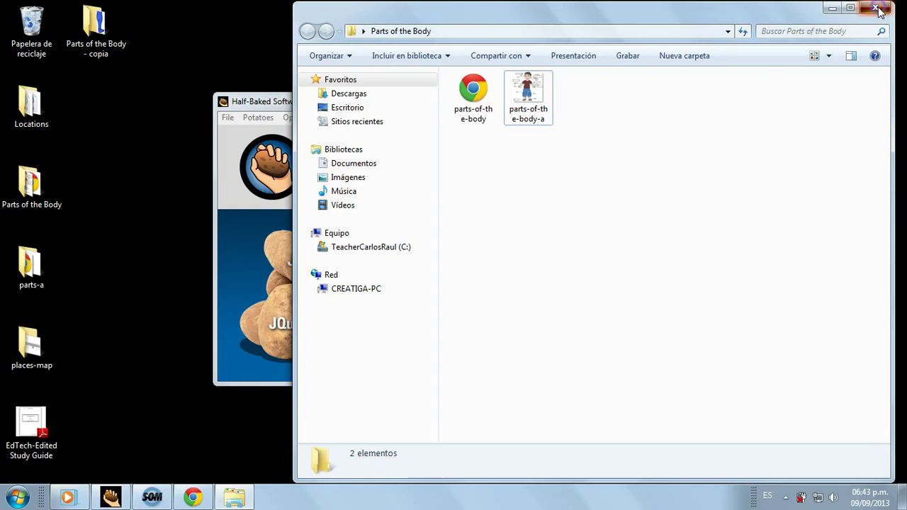
# Compress the original Parts of the Body folder into Parts of the Body.rar on the desktop and select the archive
pyautogui.rightClick(32, 186)
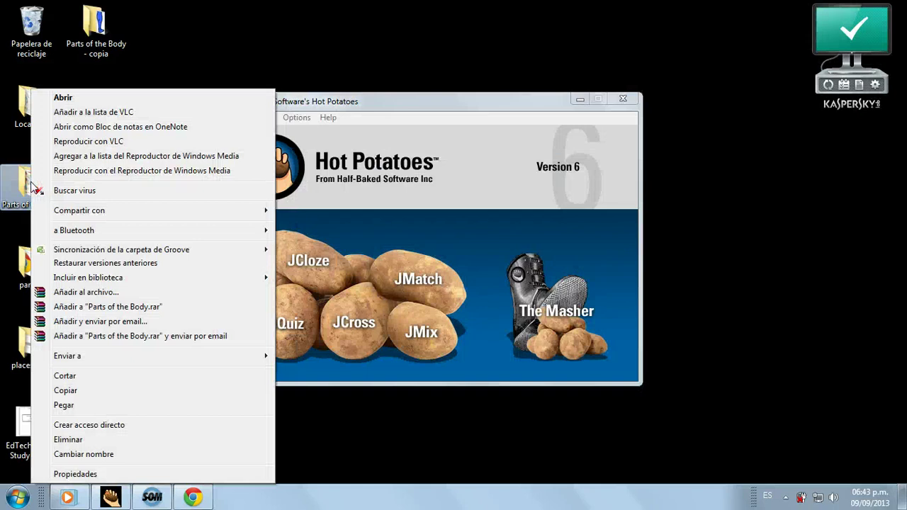
pyautogui.click(37, 188)
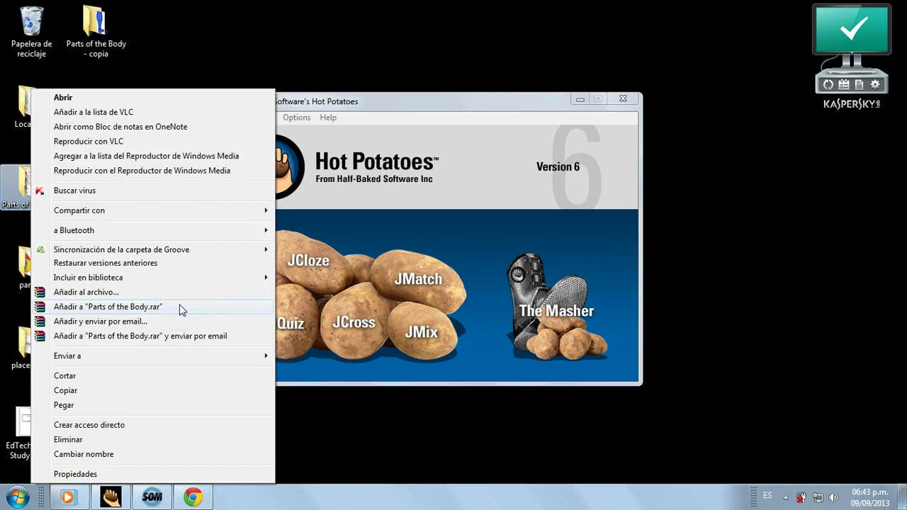
pyautogui.click(179, 308)
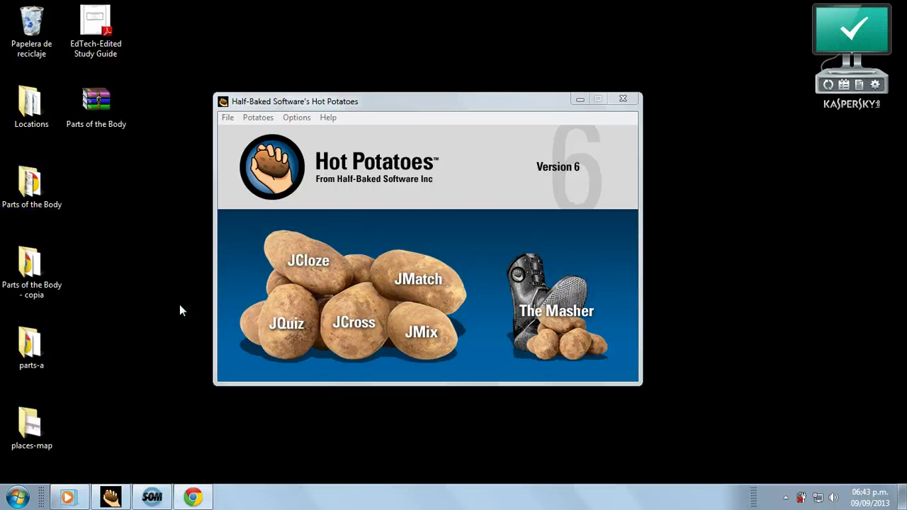
pyautogui.click(100, 102)
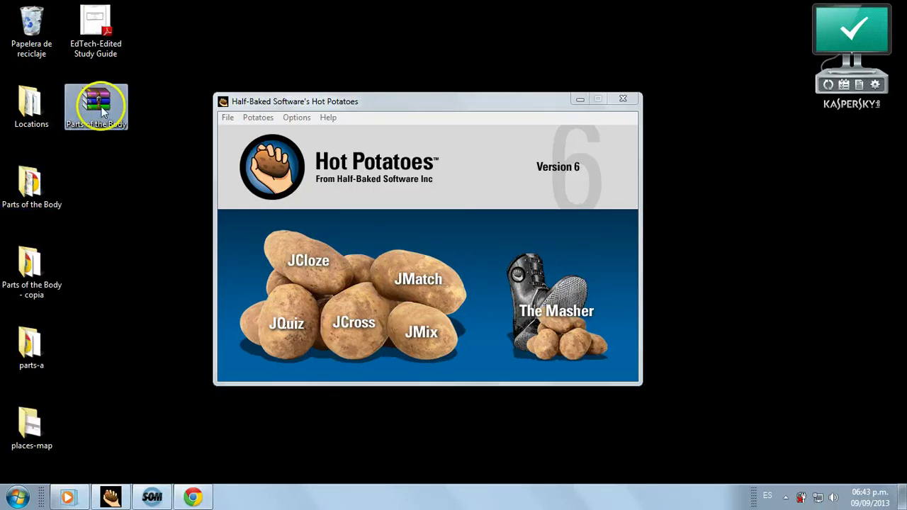
pyautogui.moveTo(92, 99)
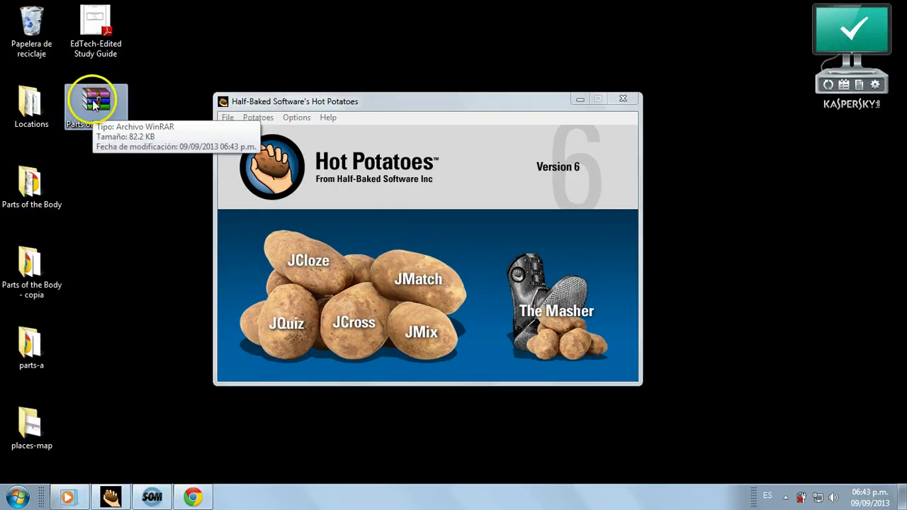